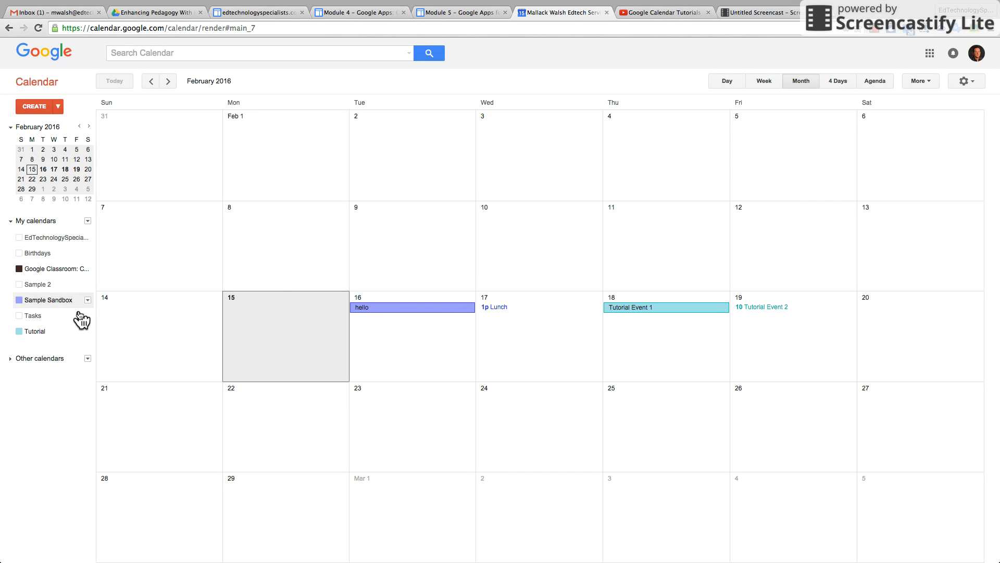
# - Hide the Sample Sandbox and Google Classroom calendars from the month view, and open the sharing settings of the Tutorial calendar
pyautogui.click(23, 300)
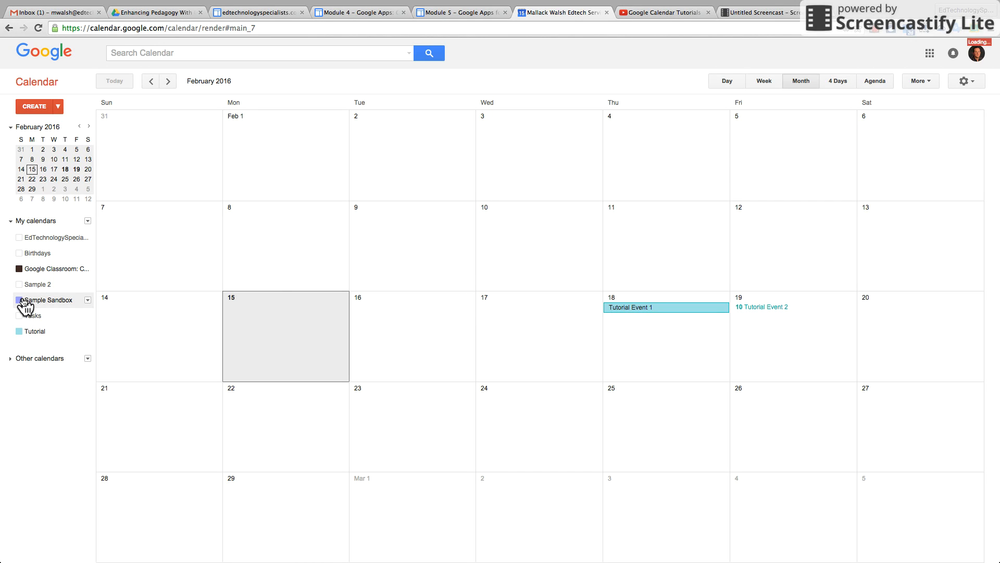
pyautogui.click(22, 273)
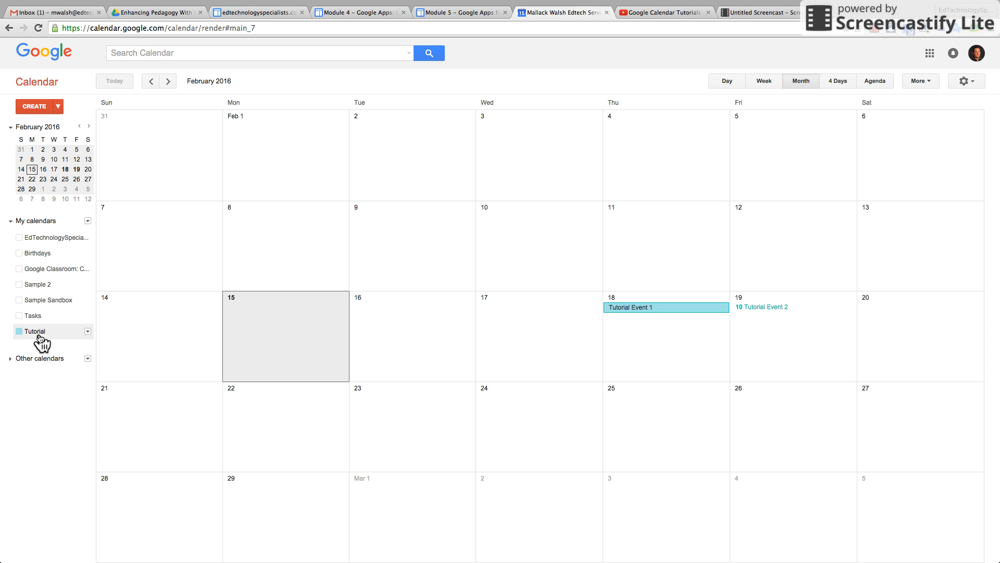
pyautogui.click(87, 332)
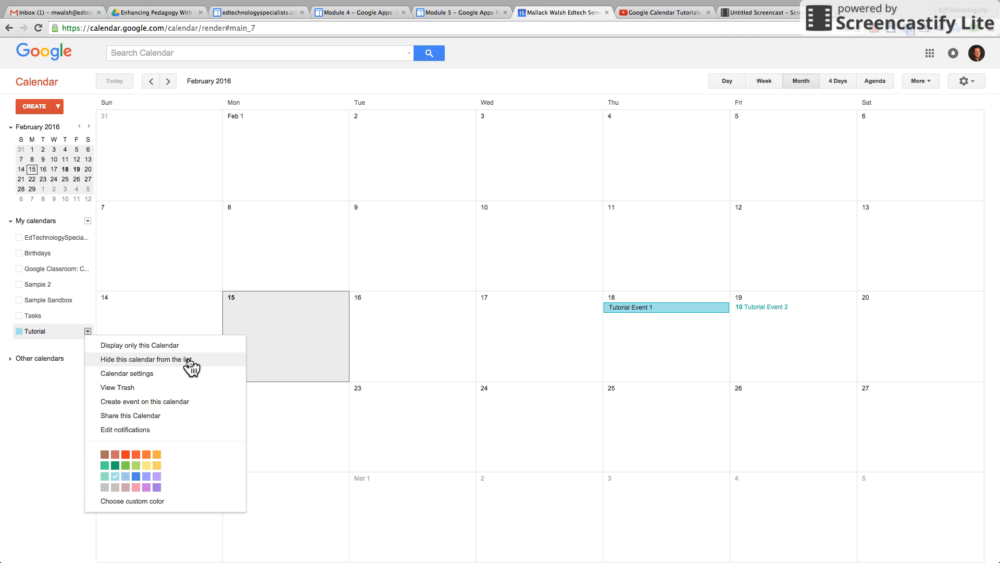
pyautogui.click(147, 416)
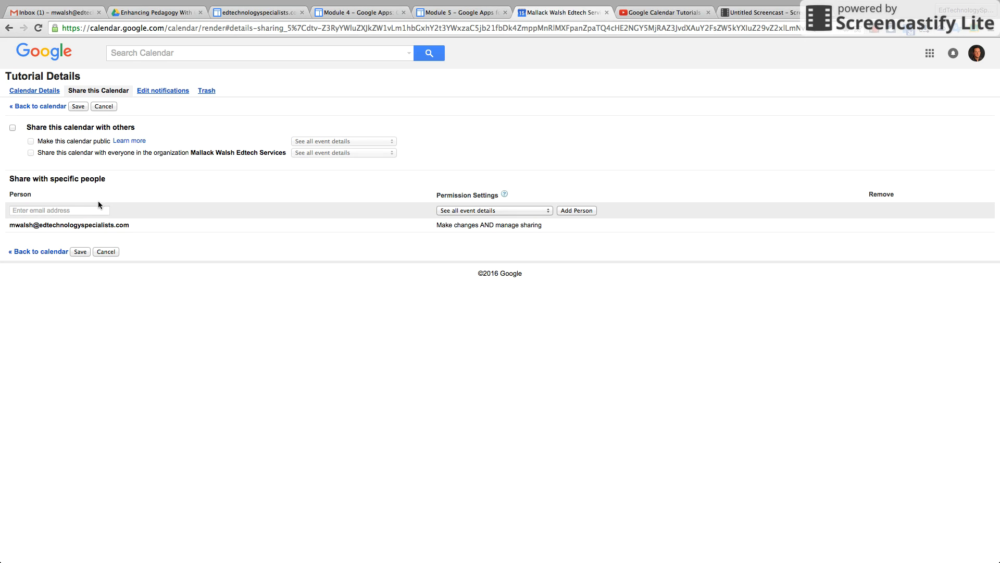
# - Share the Tutorial calendar with others and make it public with See only free/busy (hide details) access
pyautogui.click(13, 128)
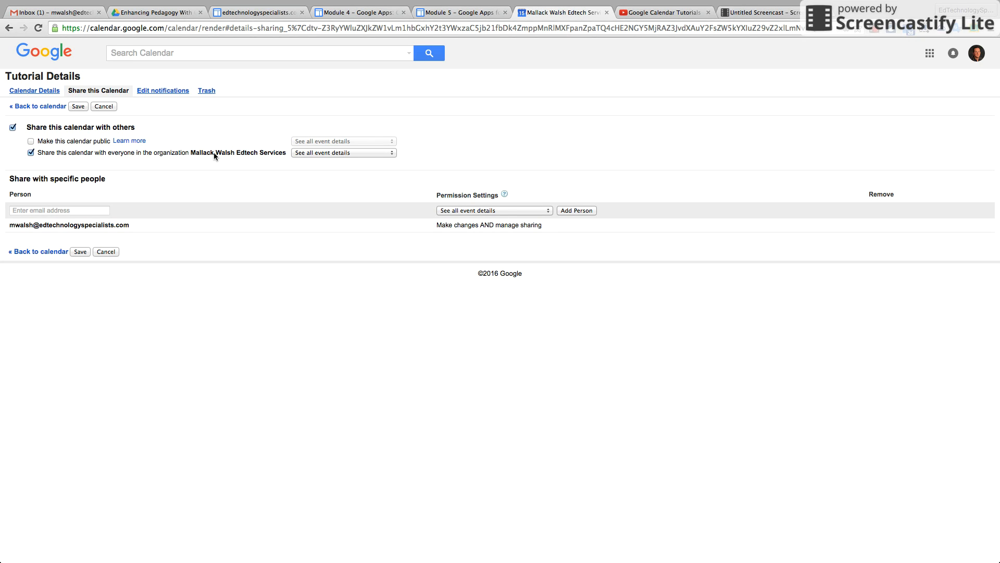
pyautogui.click(31, 141)
pyautogui.click(392, 142)
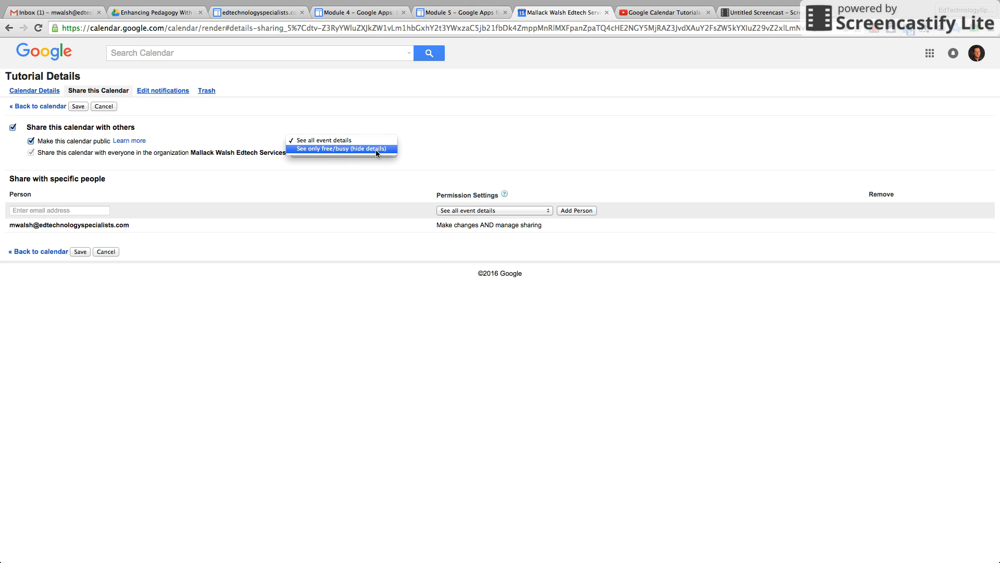
pyautogui.click(376, 150)
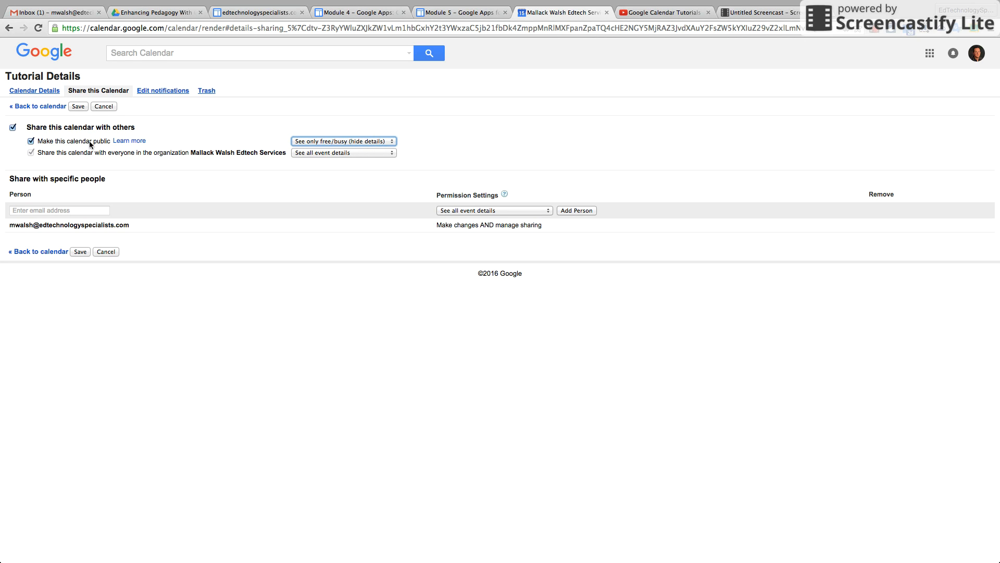
# - Turn off public sharing and limit the organization's access to See only free/busy (hide details)
pyautogui.click(31, 140)
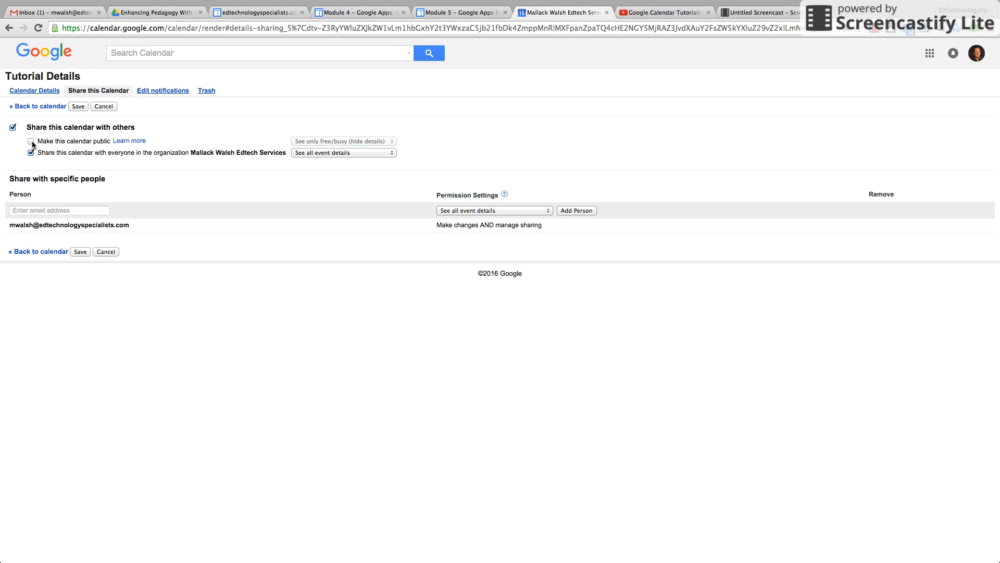
pyautogui.click(389, 154)
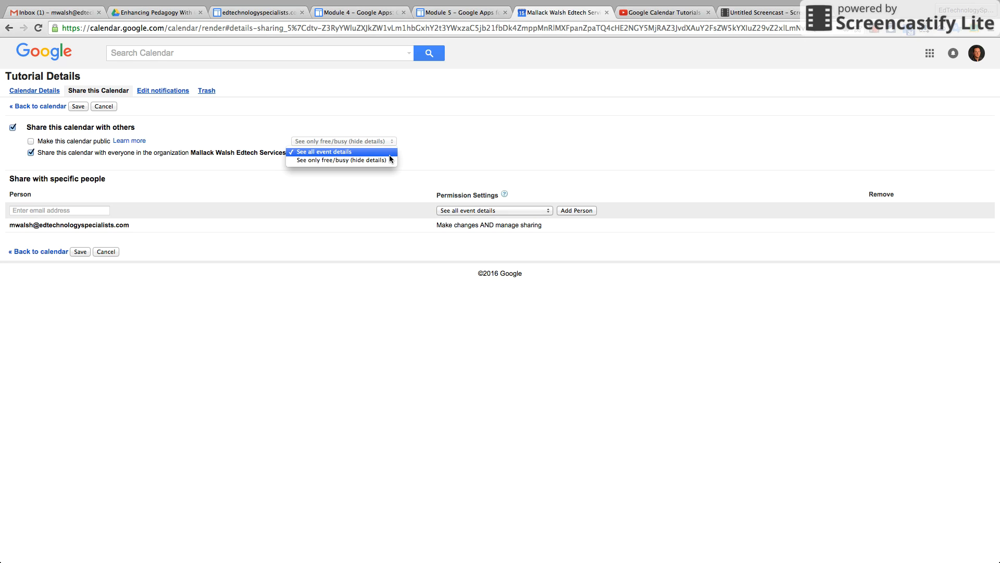
pyautogui.click(377, 169)
pyautogui.click(391, 149)
pyautogui.click(373, 160)
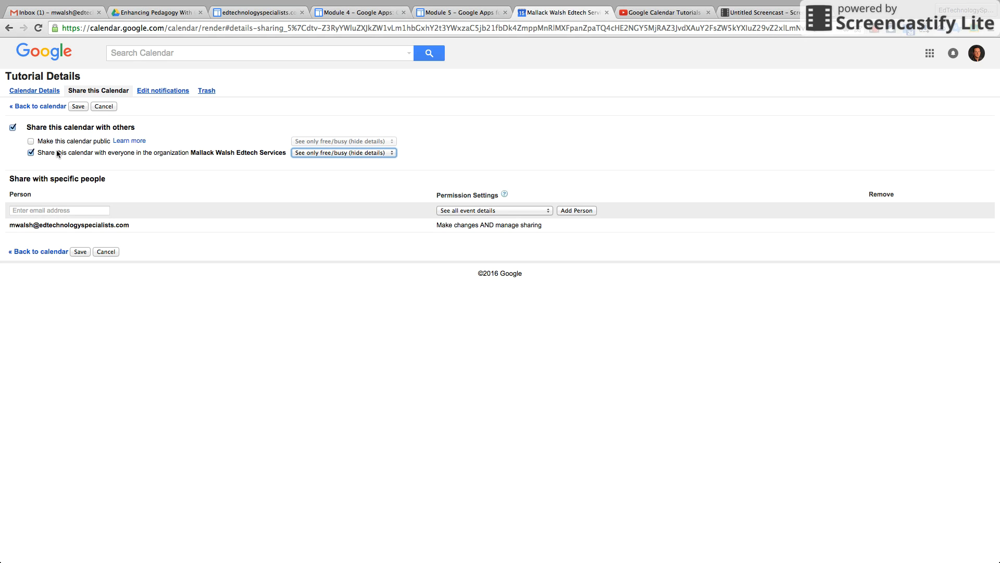
# - Make the Tutorial calendar public with access set to See all event details
pyautogui.click(30, 141)
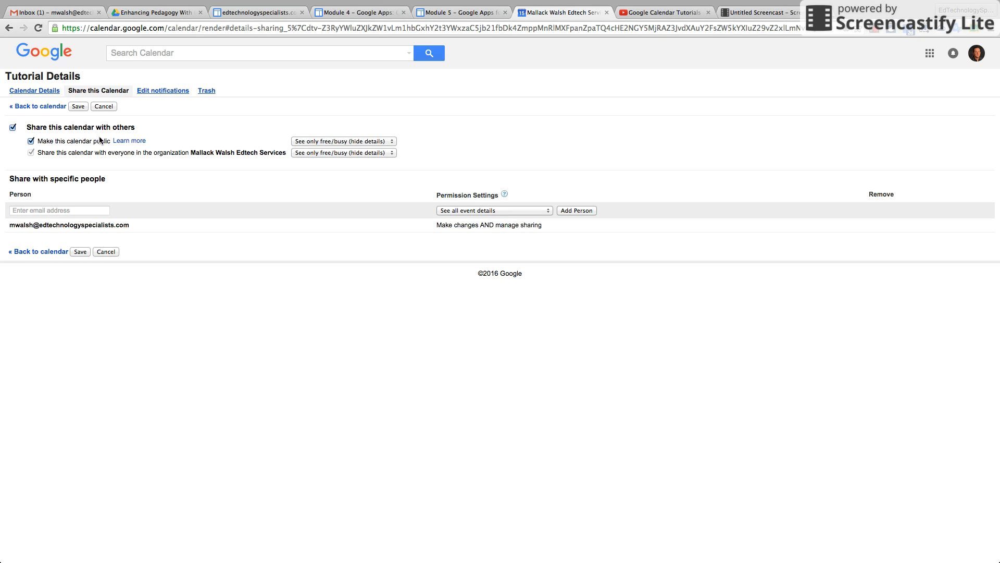
pyautogui.click(391, 141)
pyautogui.click(351, 132)
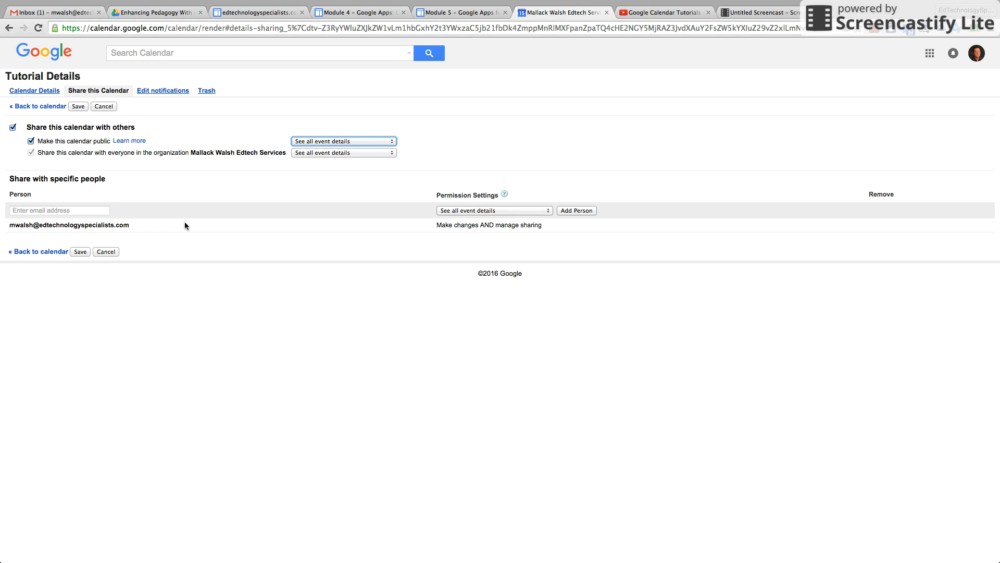
# - Share the calendar with the instructor's e-mail address and set the permission to Make changes AND manage sharing
pyautogui.click(68, 211)
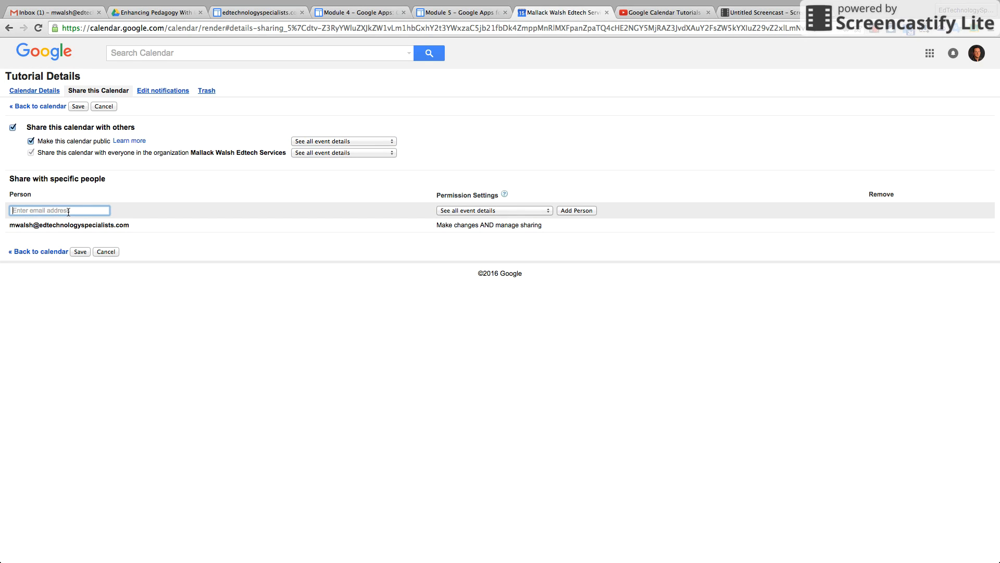
pyautogui.write('in')
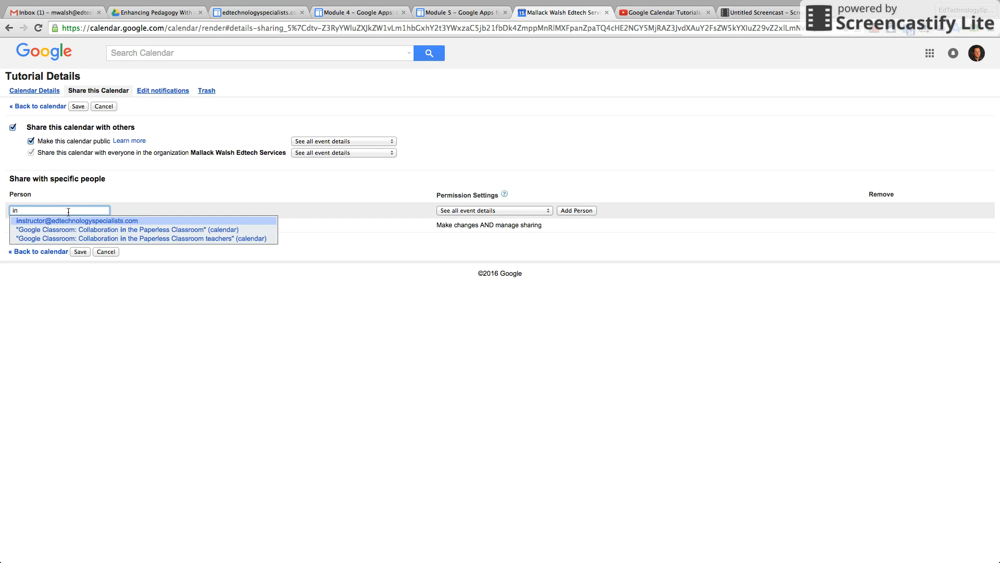
pyautogui.click(80, 221)
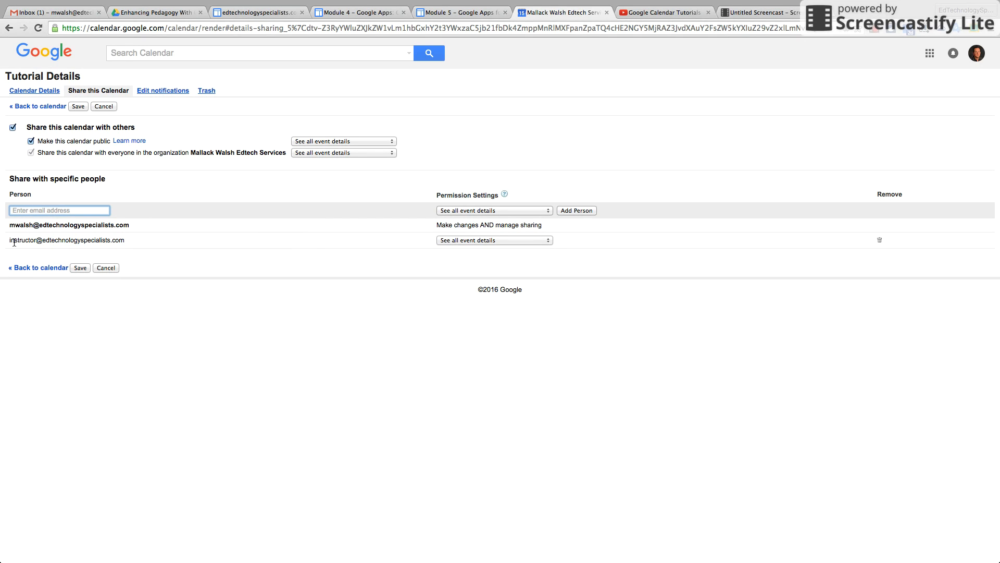
pyautogui.moveTo(113, 239); pyautogui.dragTo(10, 240)
pyautogui.click(149, 246)
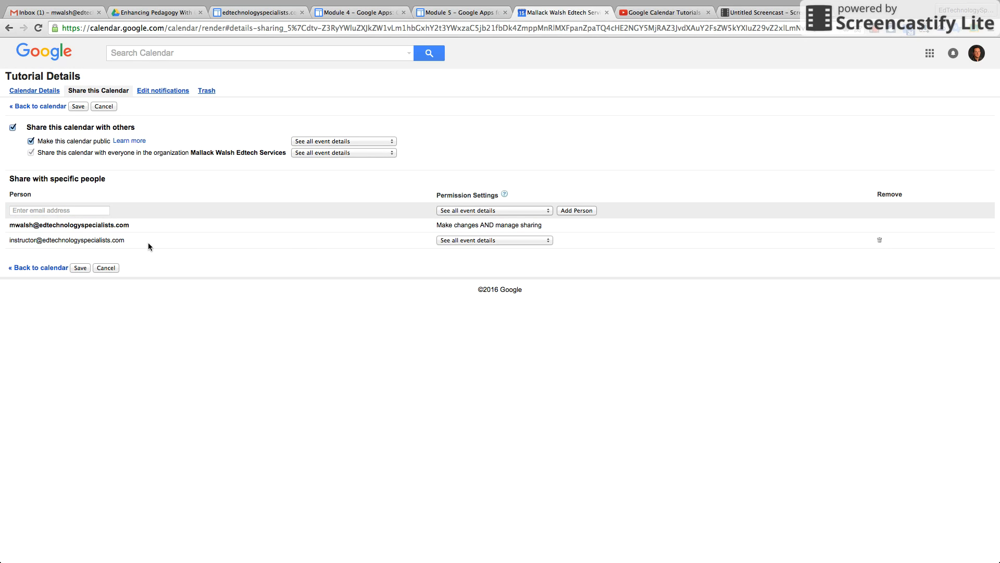
pyautogui.click(548, 241)
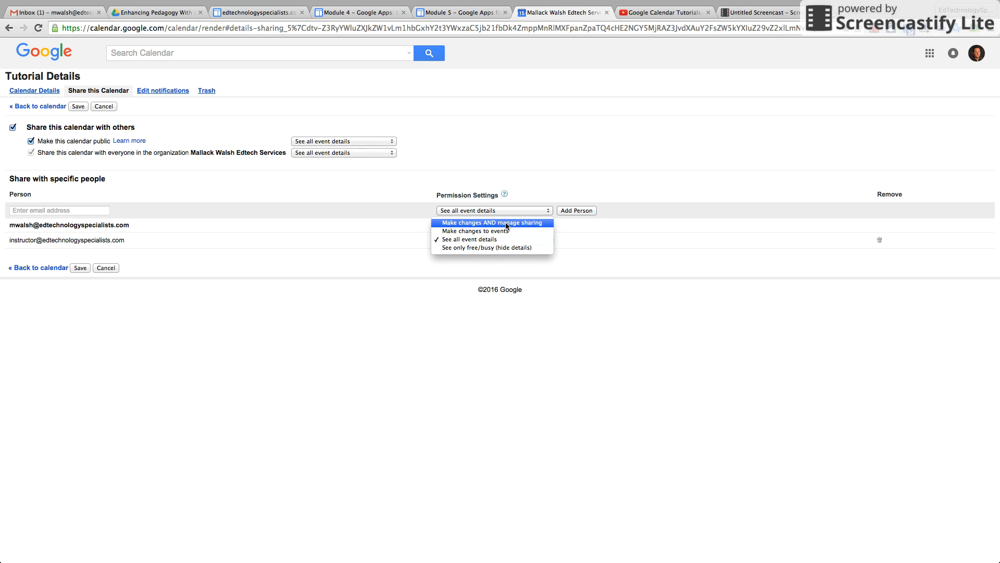
pyautogui.click(501, 224)
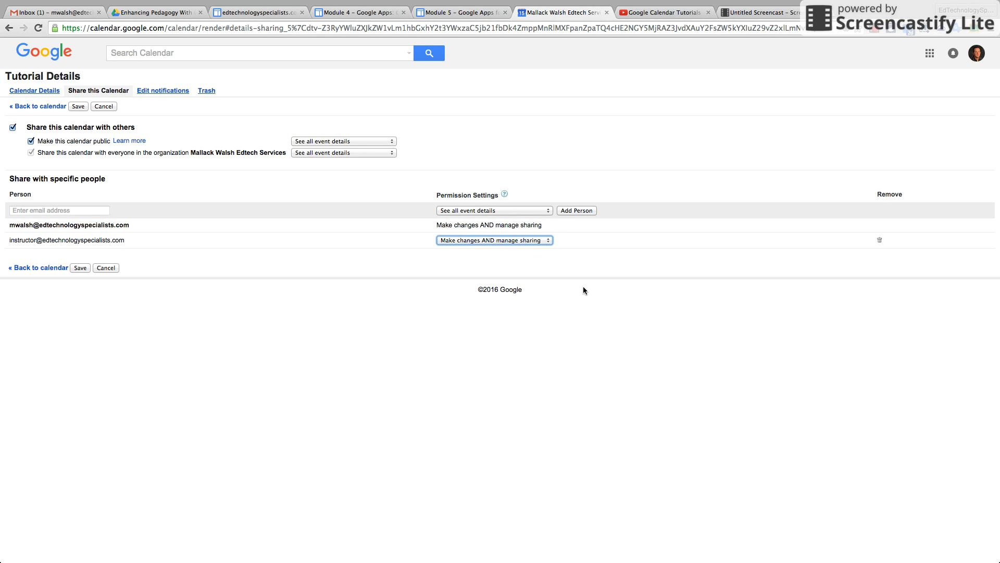
# - Switch the instructor's permission to See only free/busy (hide details), and from there to See all event details
pyautogui.click(551, 241)
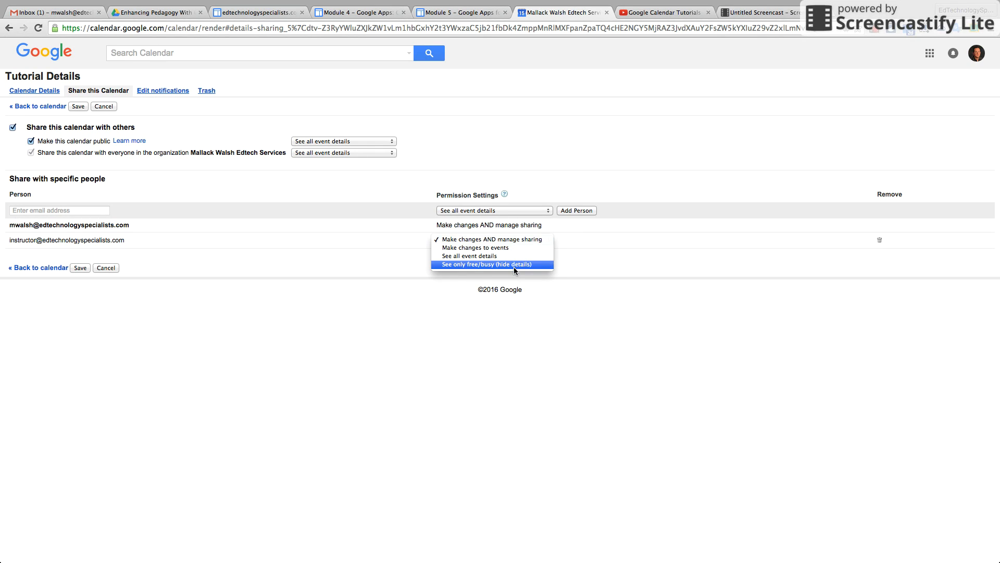
pyautogui.click(514, 271)
pyautogui.click(550, 241)
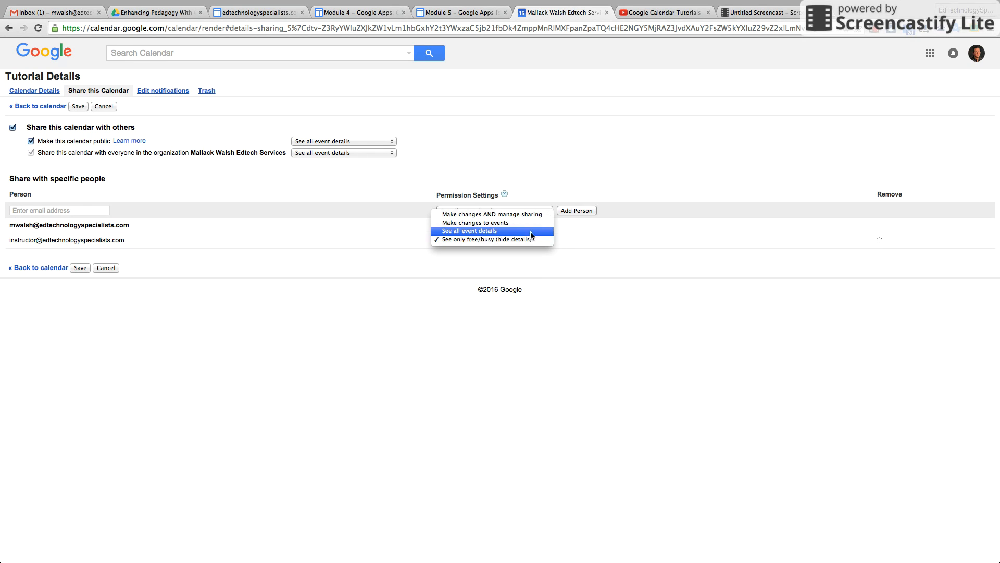
pyautogui.click(536, 240)
pyautogui.click(537, 243)
pyautogui.click(535, 231)
# - Set the instructor's permission to Make changes to events, and remove that person from the sharing list
pyautogui.click(550, 240)
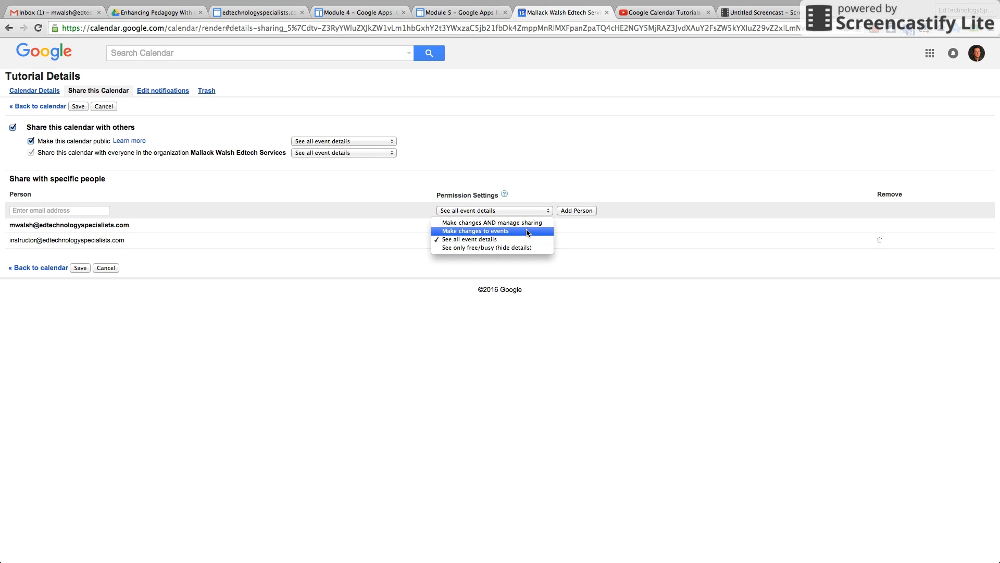
pyautogui.click(528, 232)
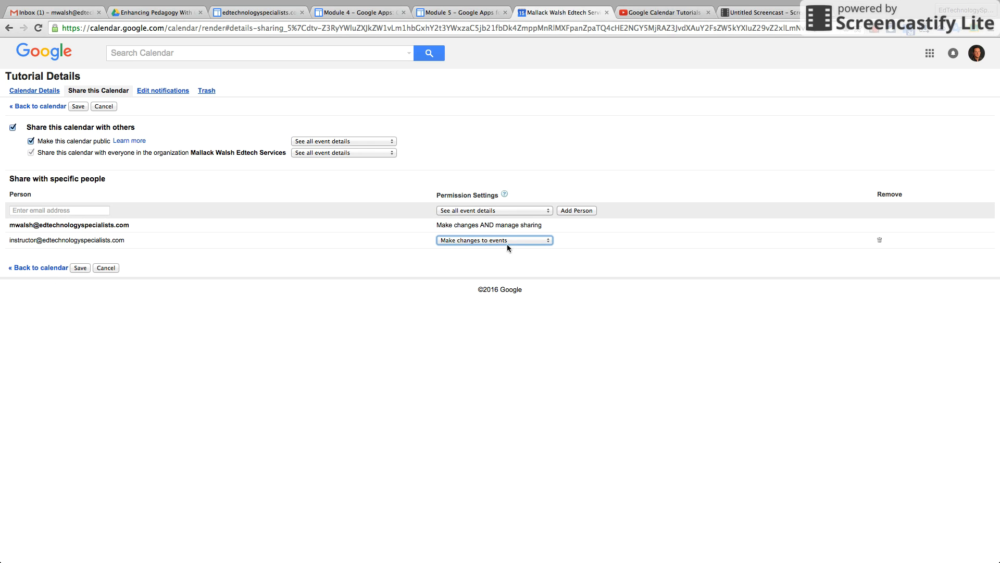
pyautogui.click(546, 243)
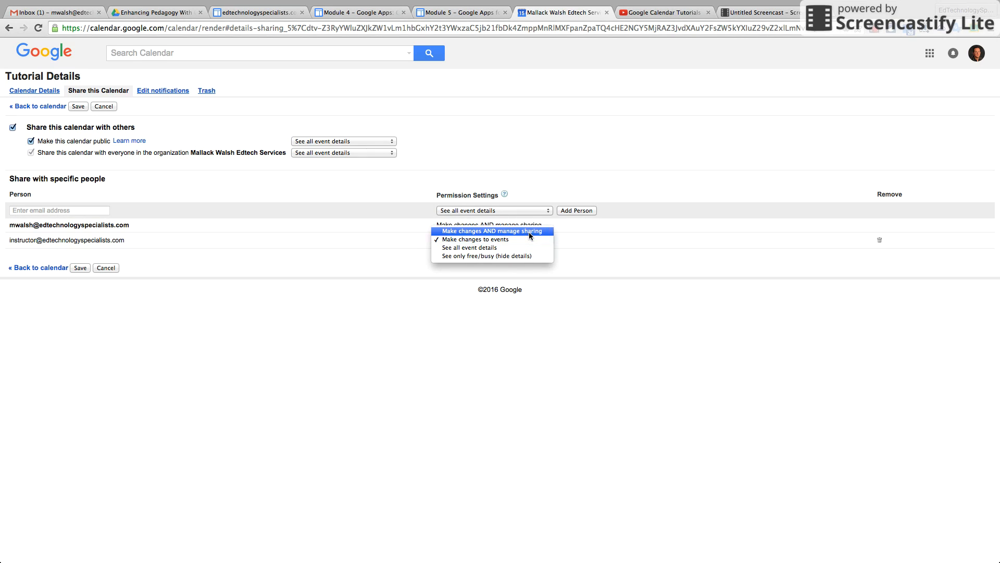
pyautogui.click(526, 232)
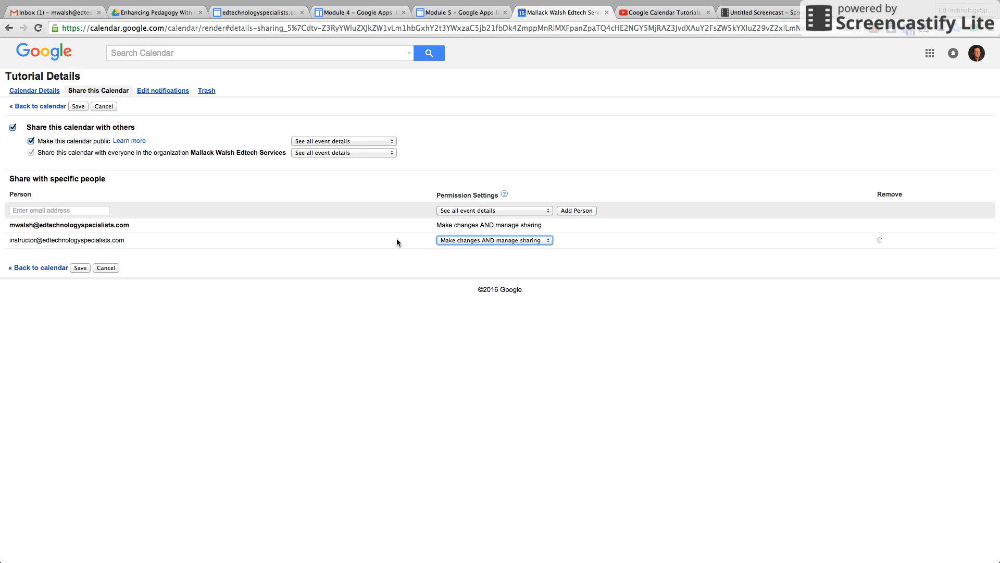
pyautogui.click(548, 243)
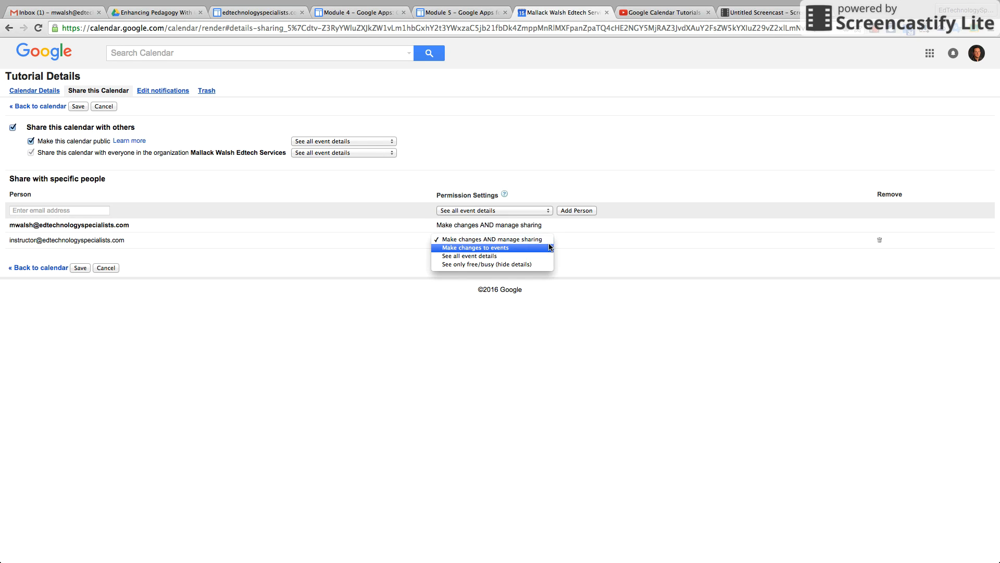
pyautogui.click(513, 248)
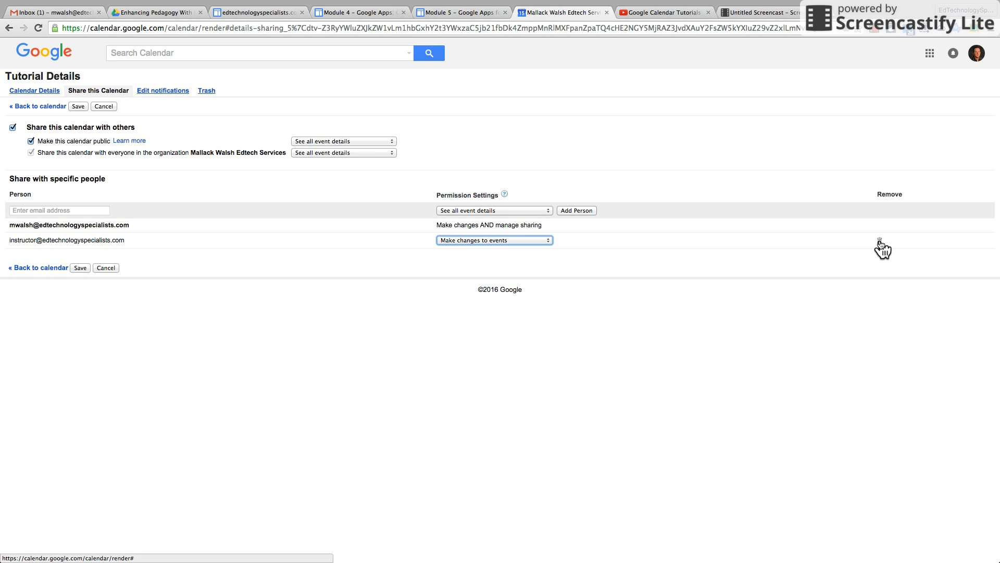
pyautogui.click(879, 242)
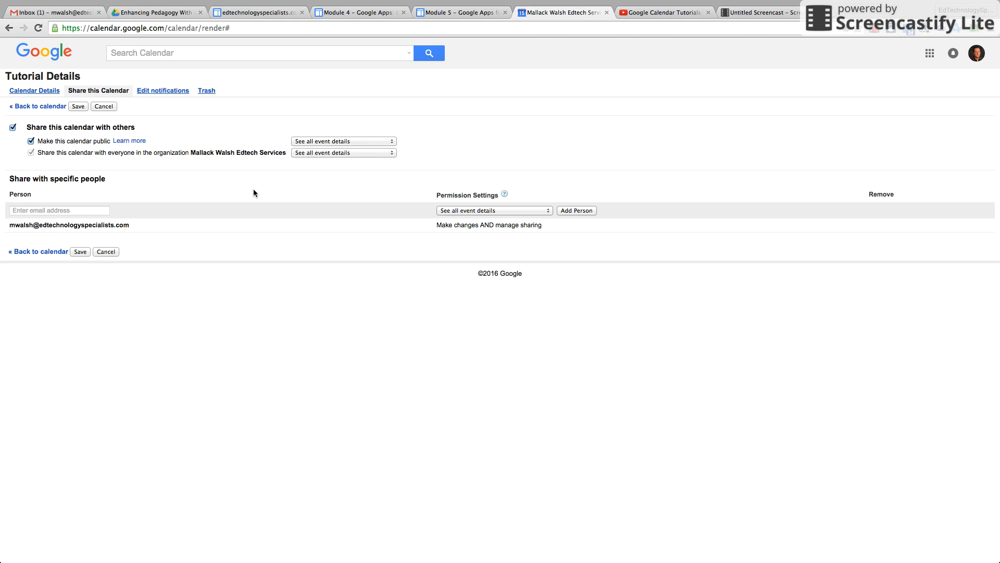
# - Save the Tutorial calendar's sharing settings and agree to making all its events public
pyautogui.click(78, 106)
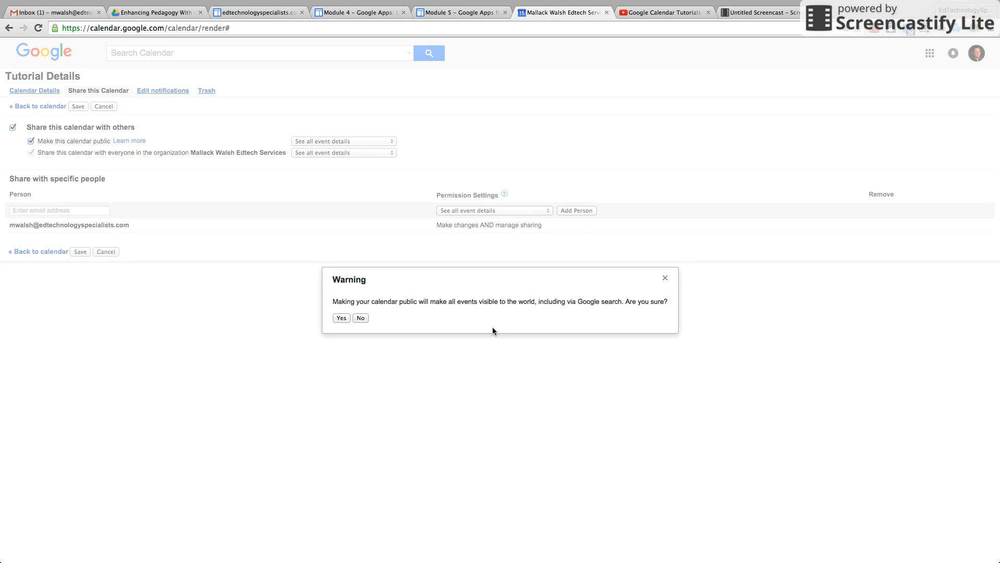
pyautogui.click(341, 319)
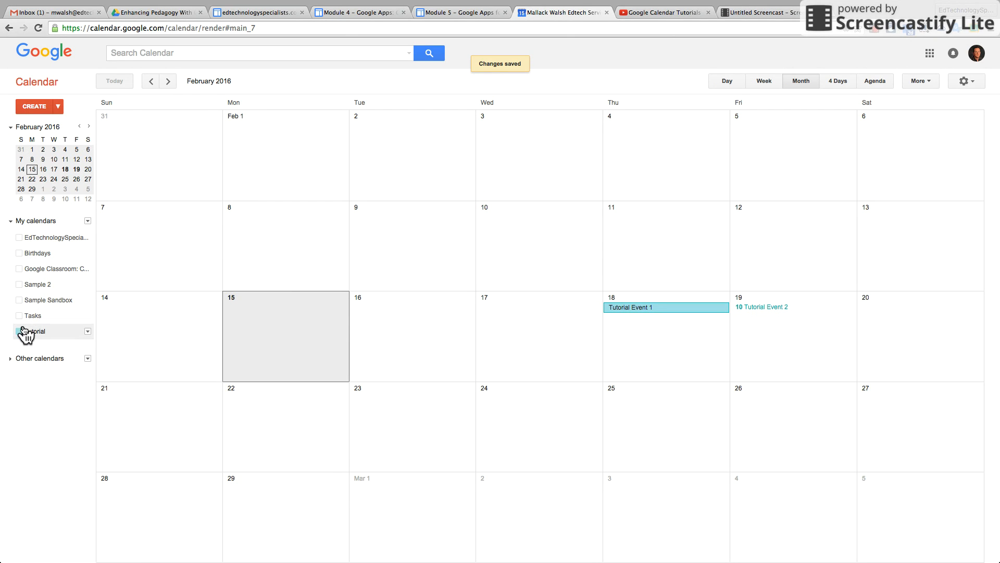
# - Copy the link of the Tutorial calendar's HTML address from its calendar settings
pyautogui.click(87, 331)
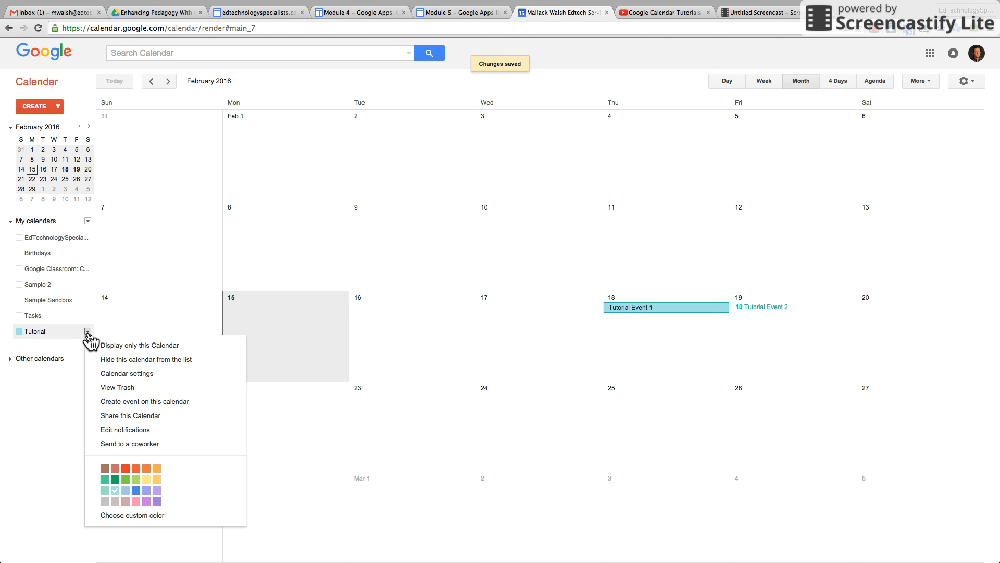
pyautogui.click(142, 377)
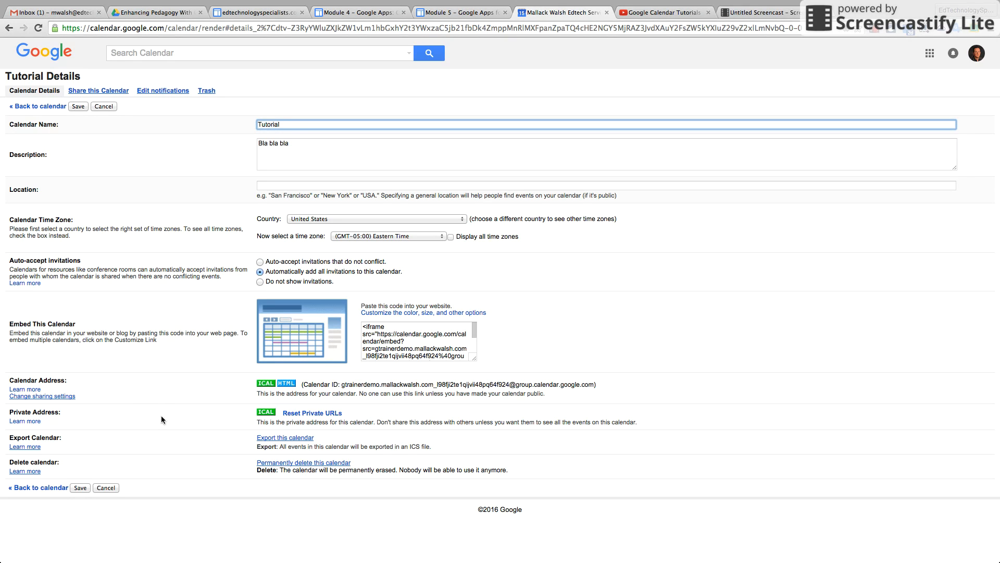
pyautogui.click(286, 384)
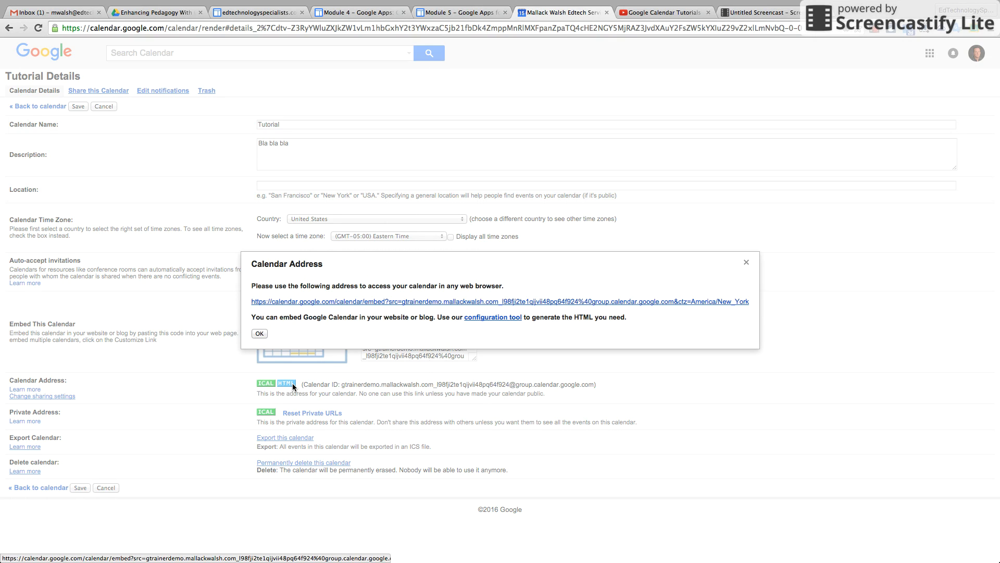
pyautogui.rightClick(339, 303)
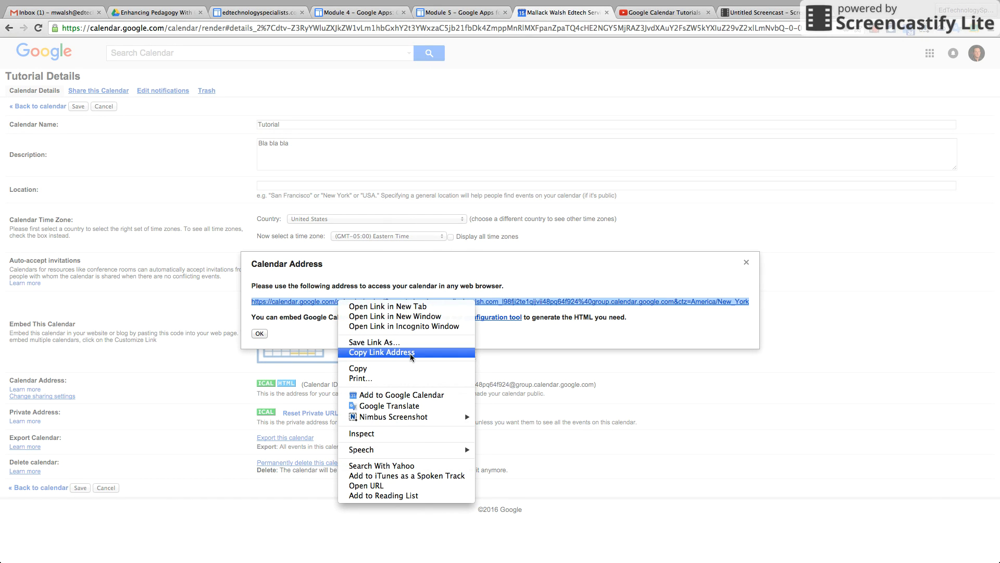
pyautogui.click(411, 353)
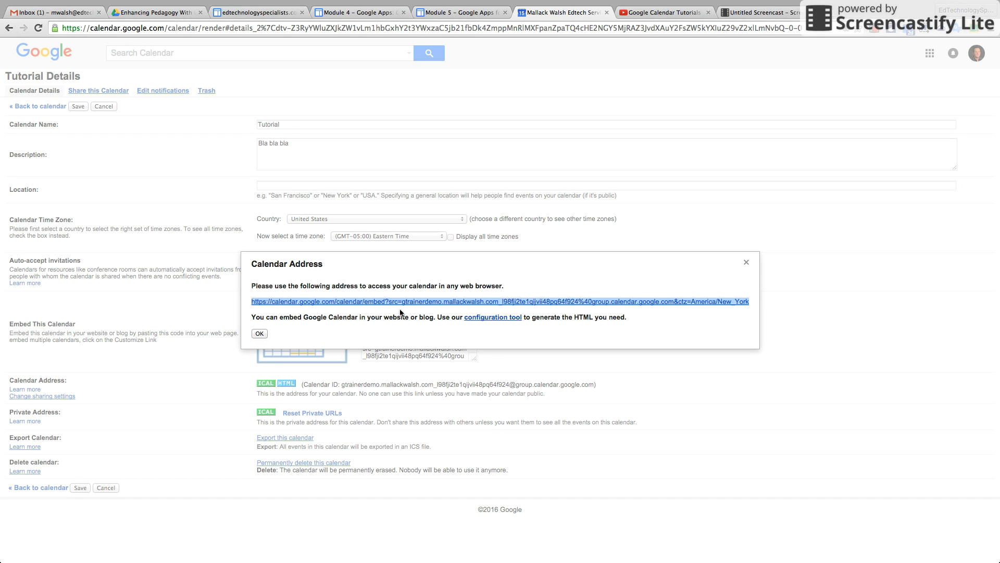
pyautogui.click(260, 334)
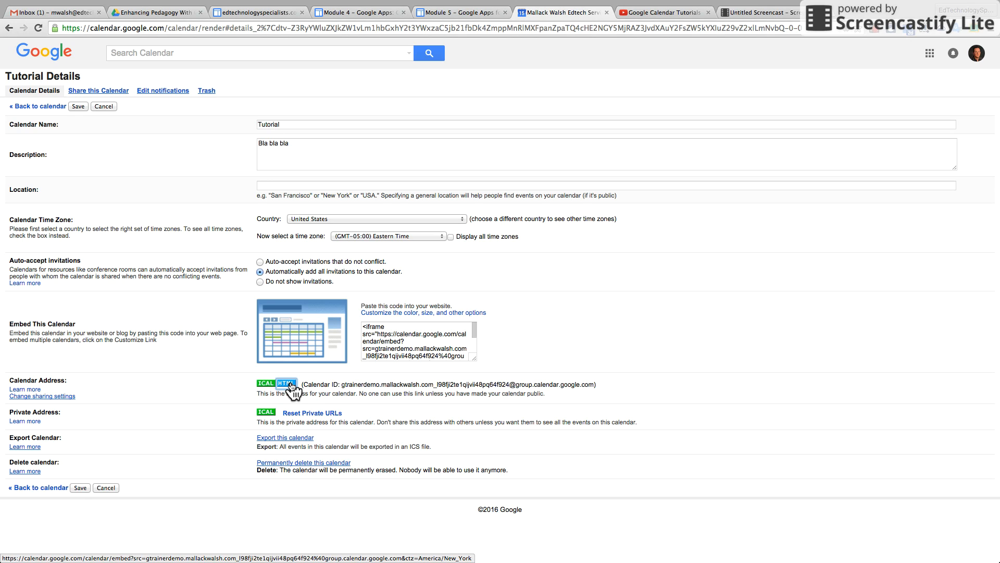
# - View the Tutorial calendar's public iCal address, and copy its full embed code for a website
pyautogui.click(265, 384)
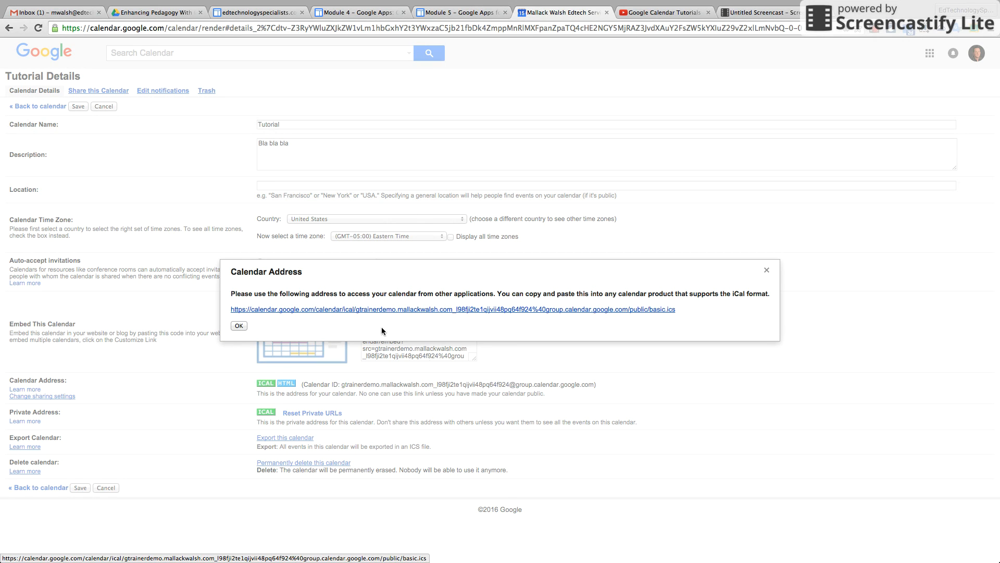
pyautogui.click(241, 325)
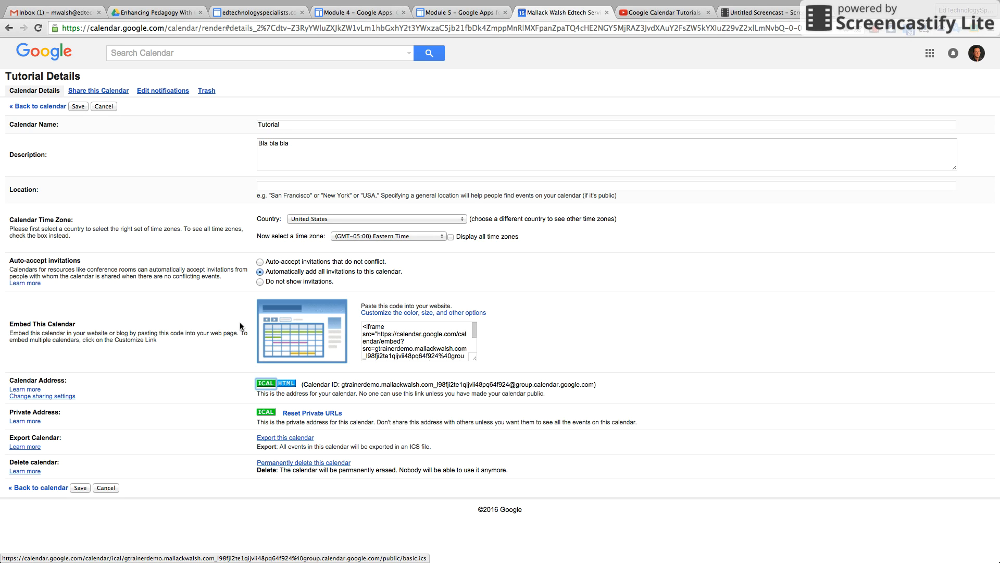
pyautogui.click(399, 340)
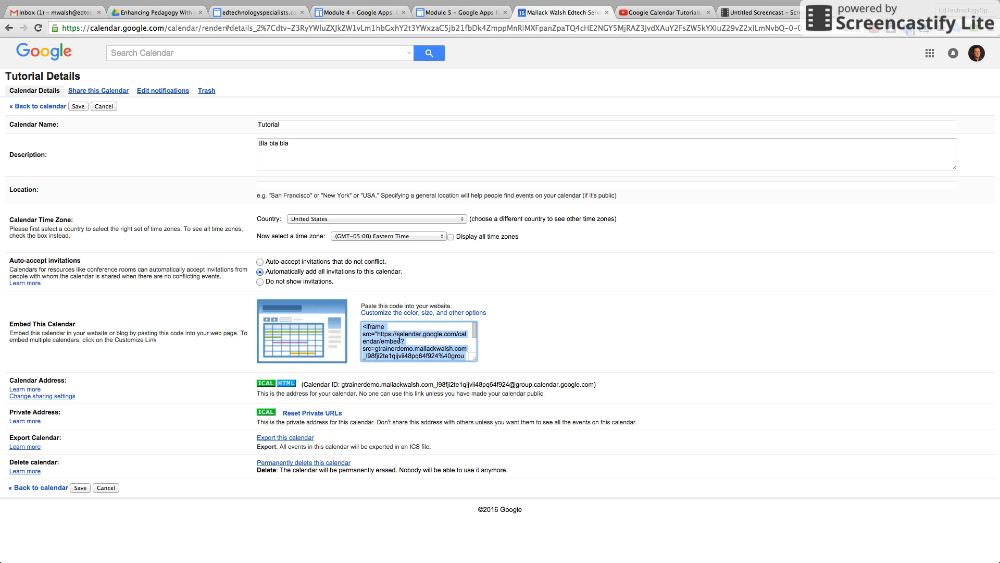
pyautogui.rightClick(399, 339)
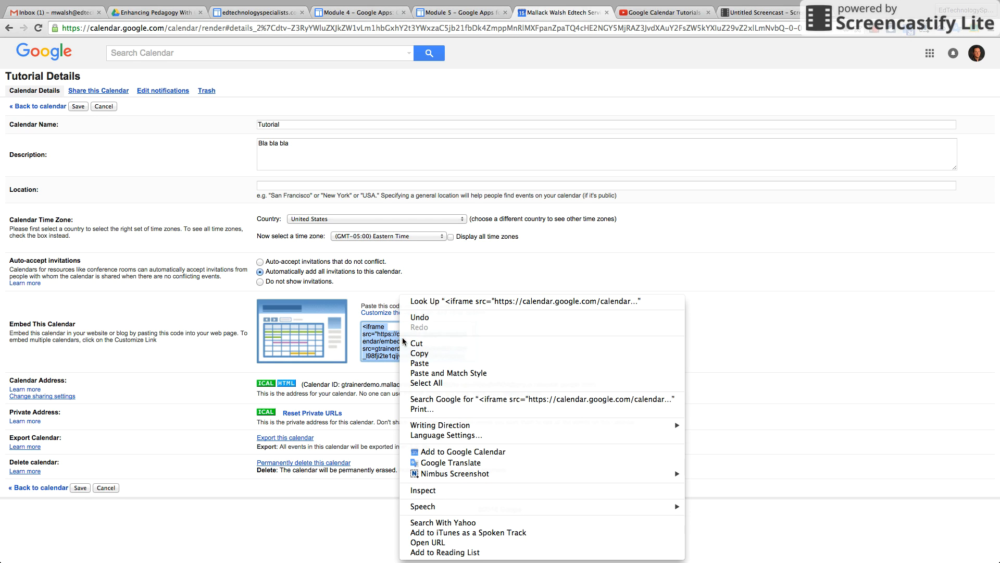
pyautogui.click(411, 349)
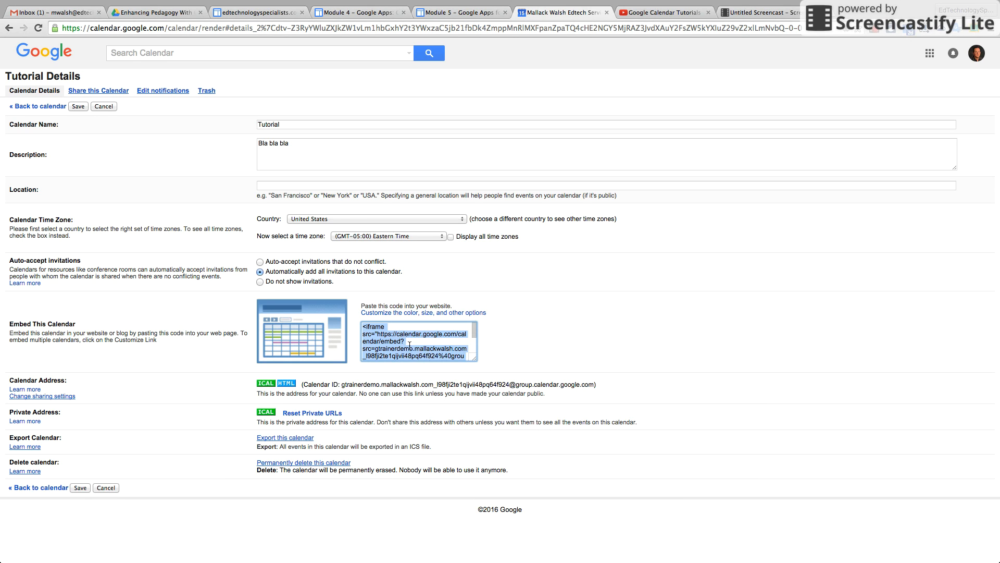
pyautogui.click(498, 334)
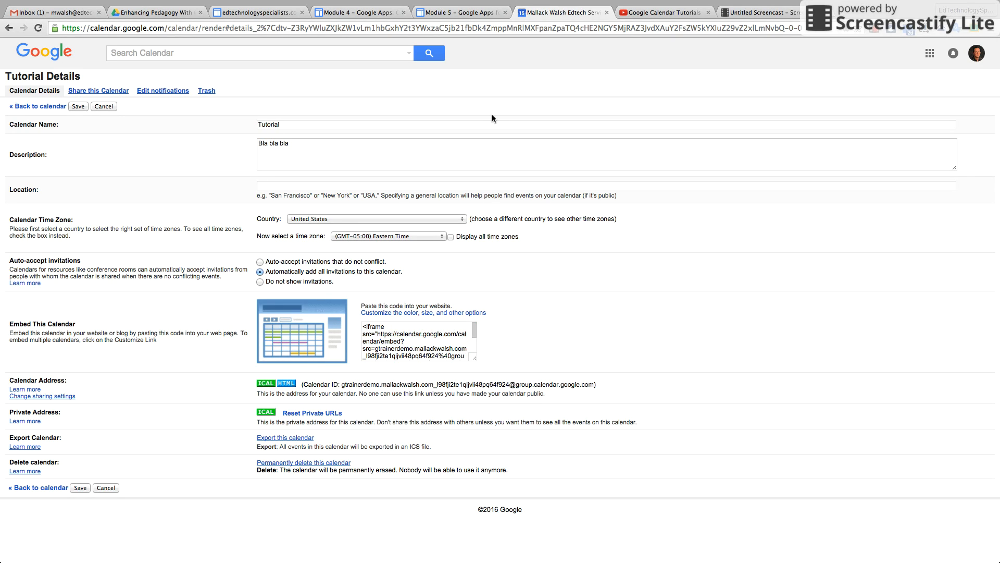
# - Switch to Google Sites, open the Sandbox site and create a top-level web page named bka
pyautogui.click(268, 13)
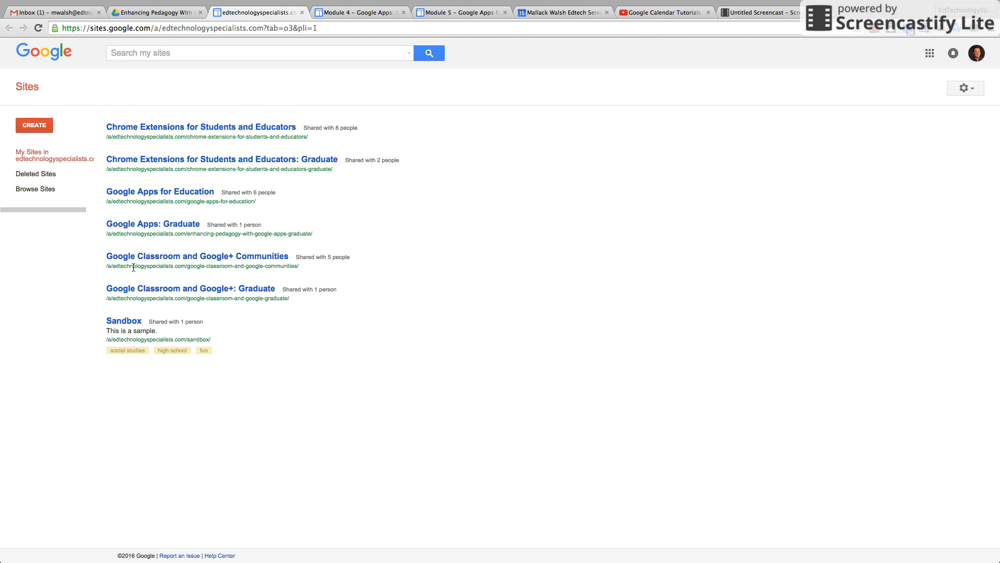
pyautogui.click(116, 322)
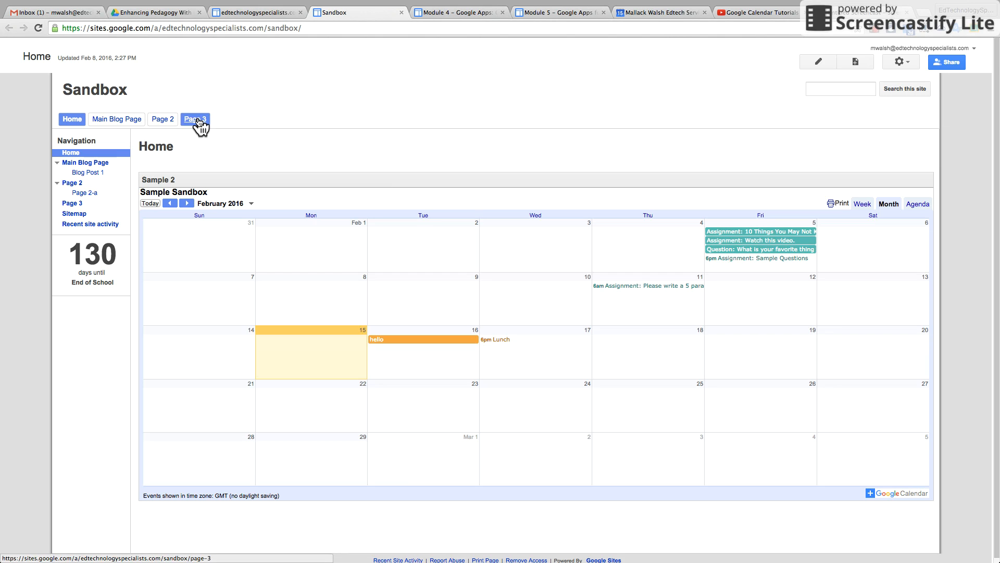
pyautogui.click(198, 121)
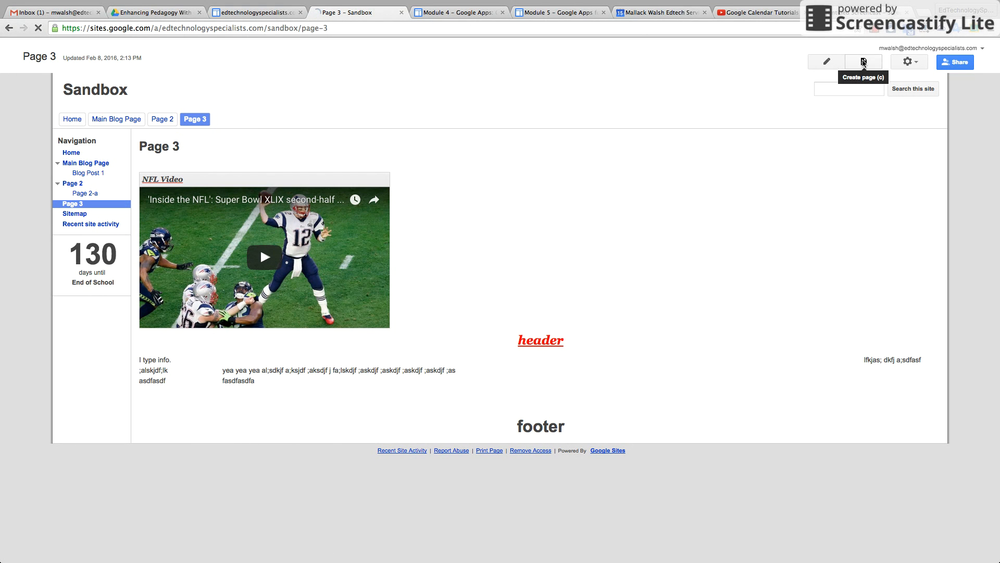
pyautogui.click(864, 63)
pyautogui.write('bka')
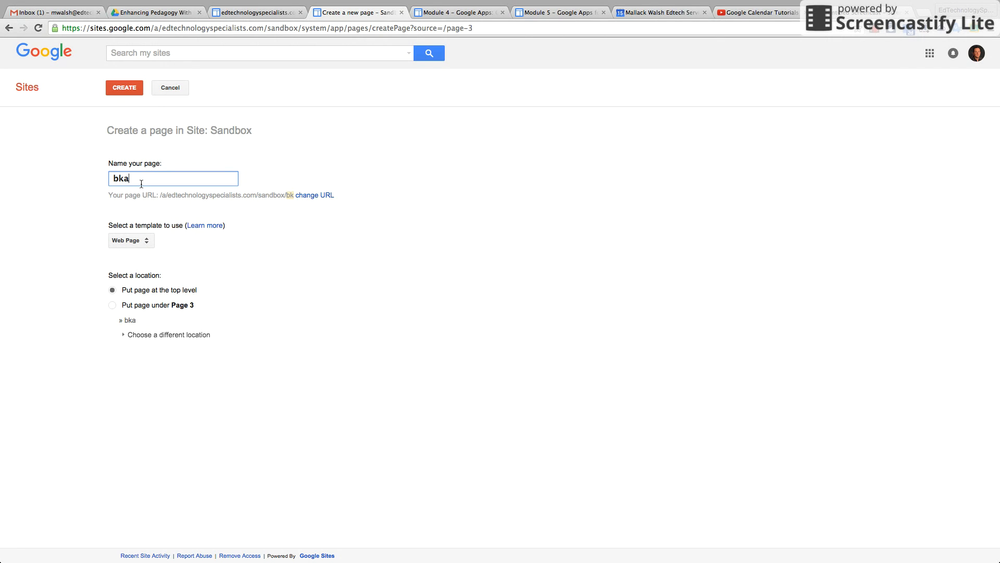
pyautogui.press('Return')
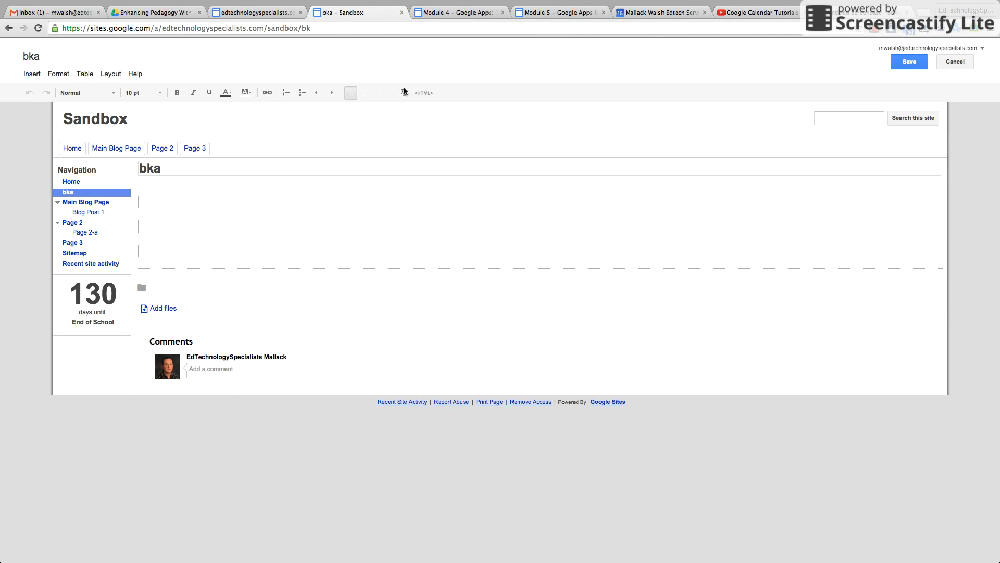
# - Insert the Tutorial calendar into the bka page with the default display options, and save the page
pyautogui.click(33, 74)
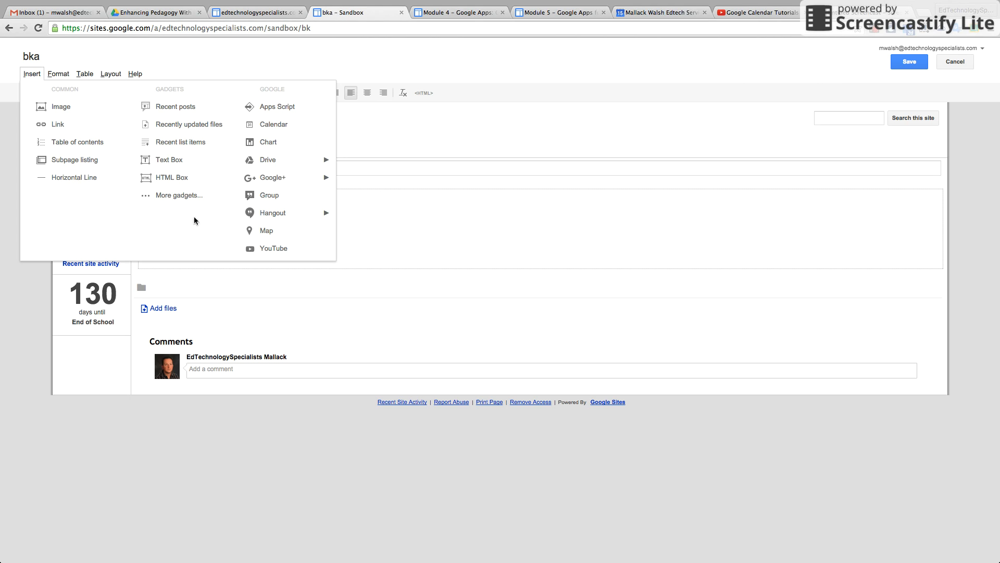
pyautogui.moveTo(263, 176)
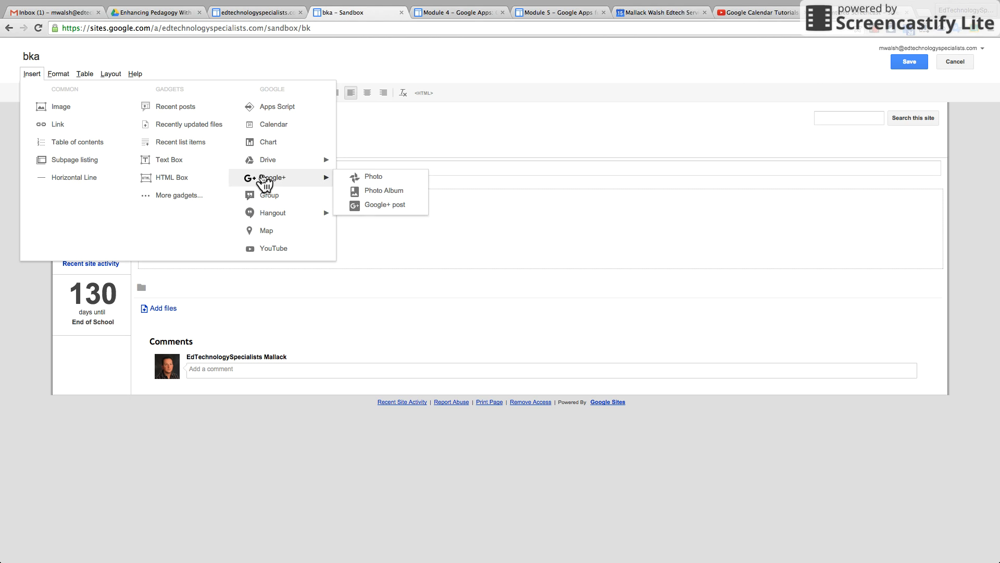
pyautogui.click(282, 126)
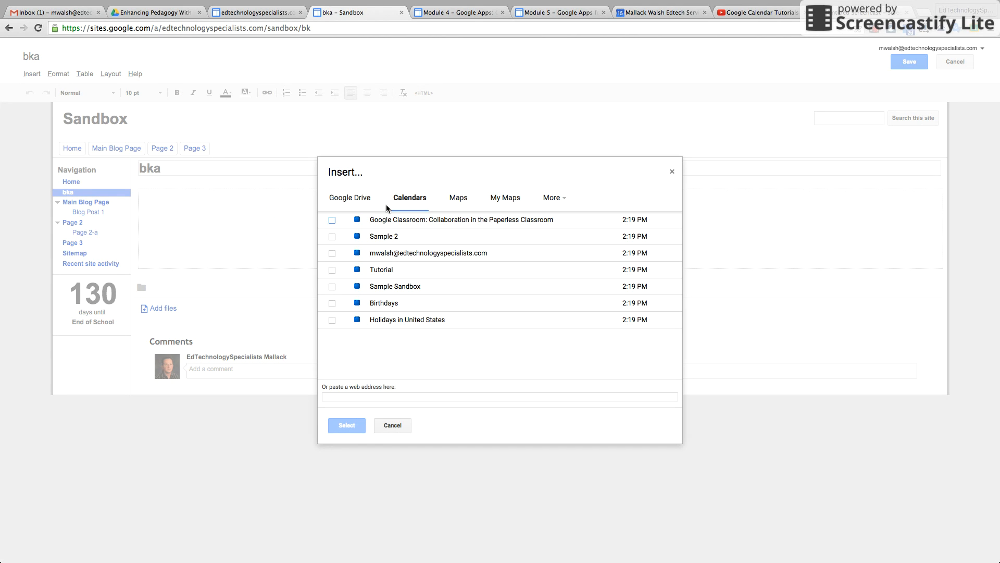
pyautogui.click(385, 270)
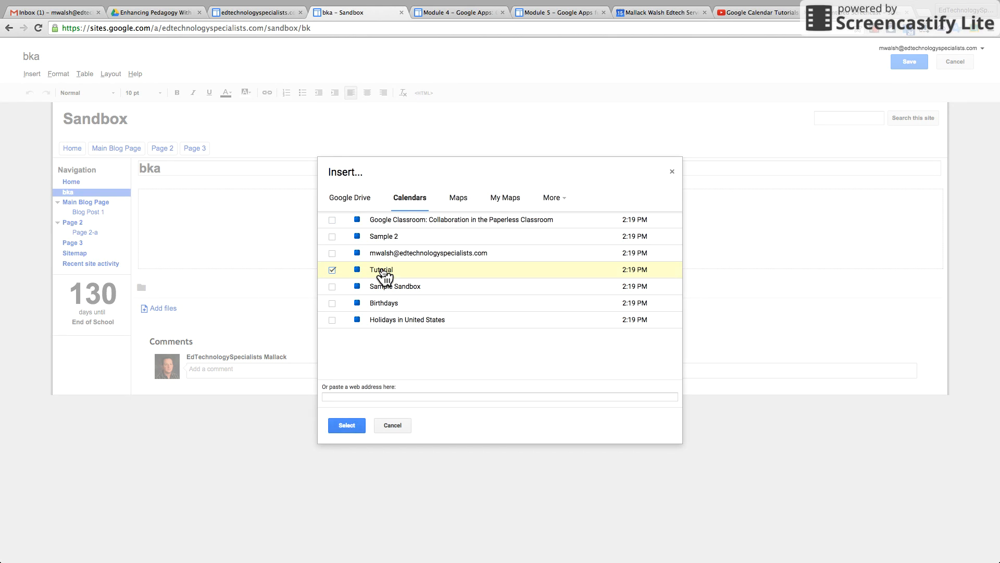
pyautogui.click(354, 430)
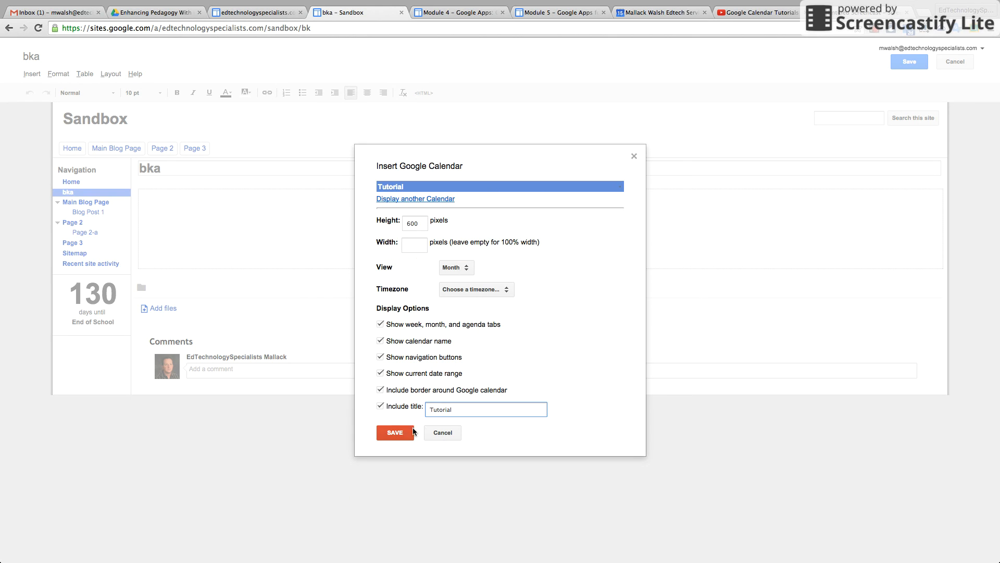
pyautogui.click(397, 431)
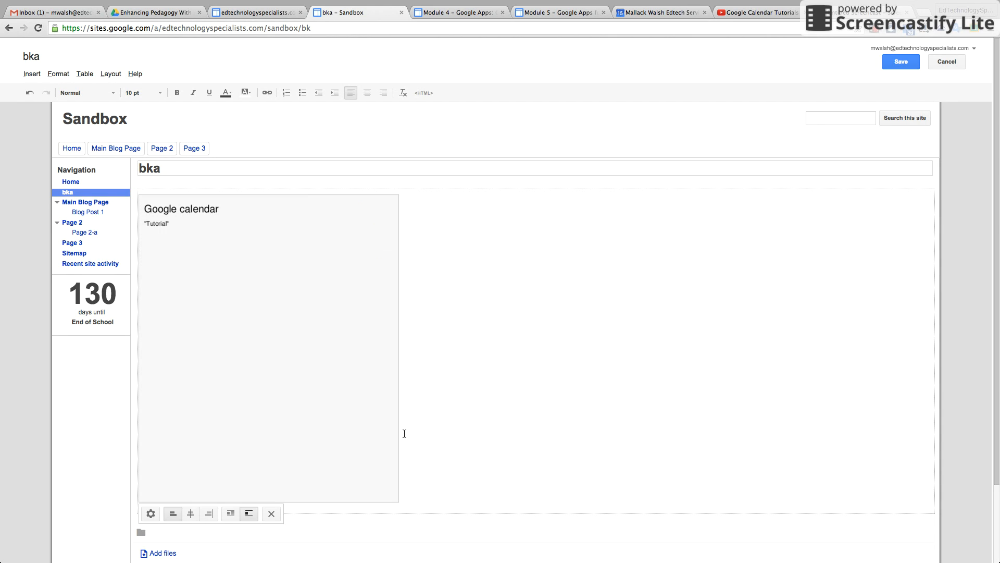
pyautogui.click(904, 62)
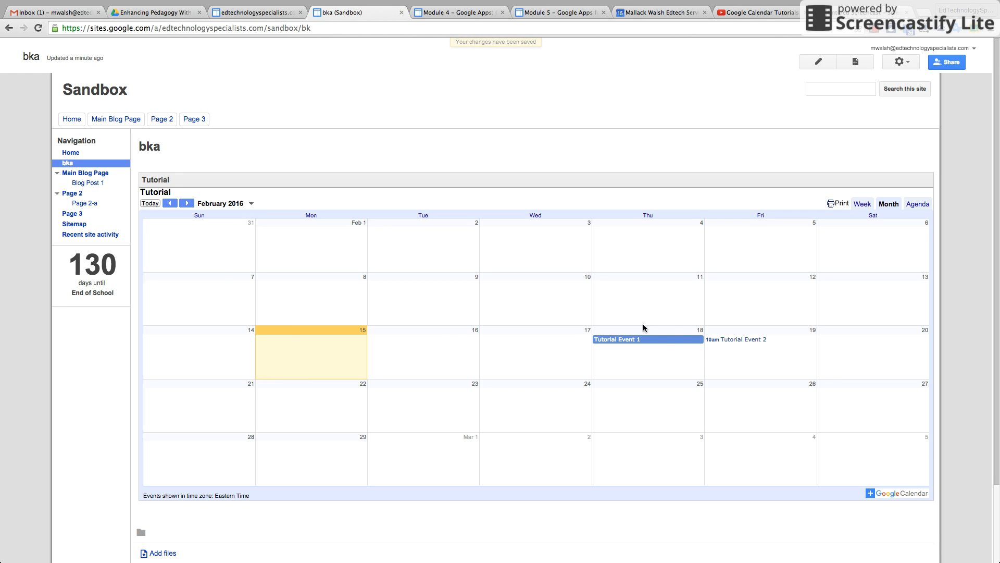
# - View the details of Tutorial Event 1 and Tutorial Event 2 in the embedded calendar
pyautogui.click(651, 342)
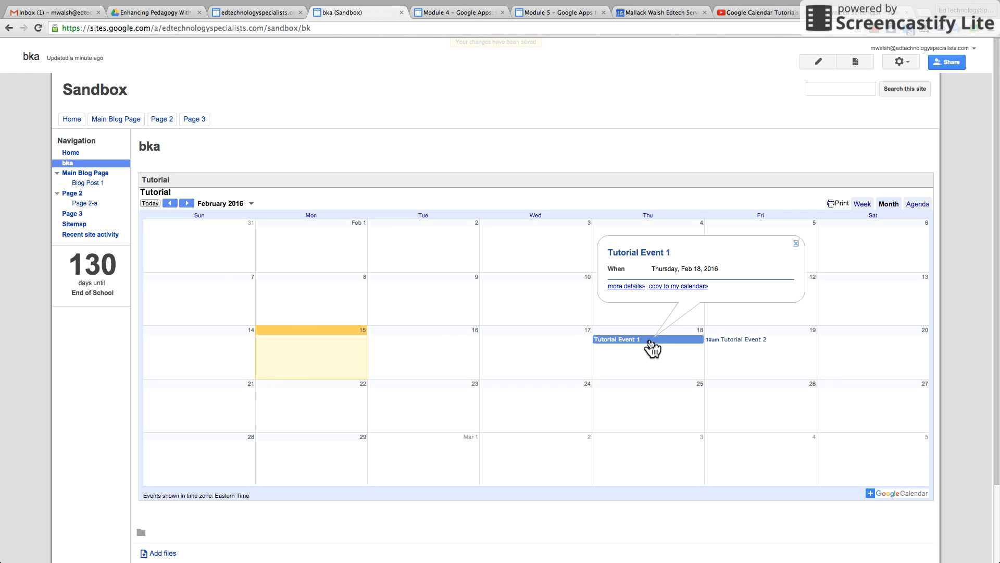
pyautogui.click(796, 244)
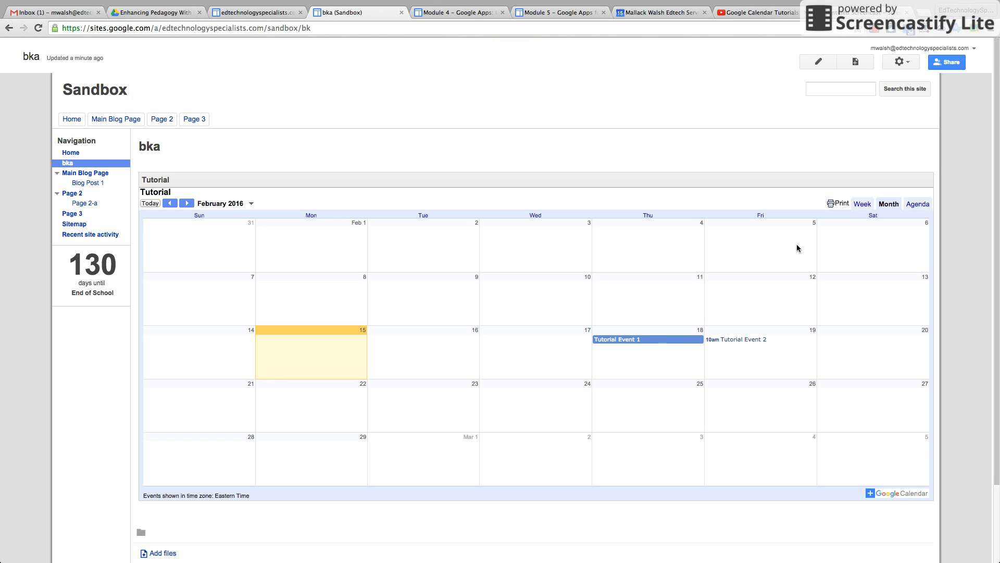
pyautogui.click(732, 342)
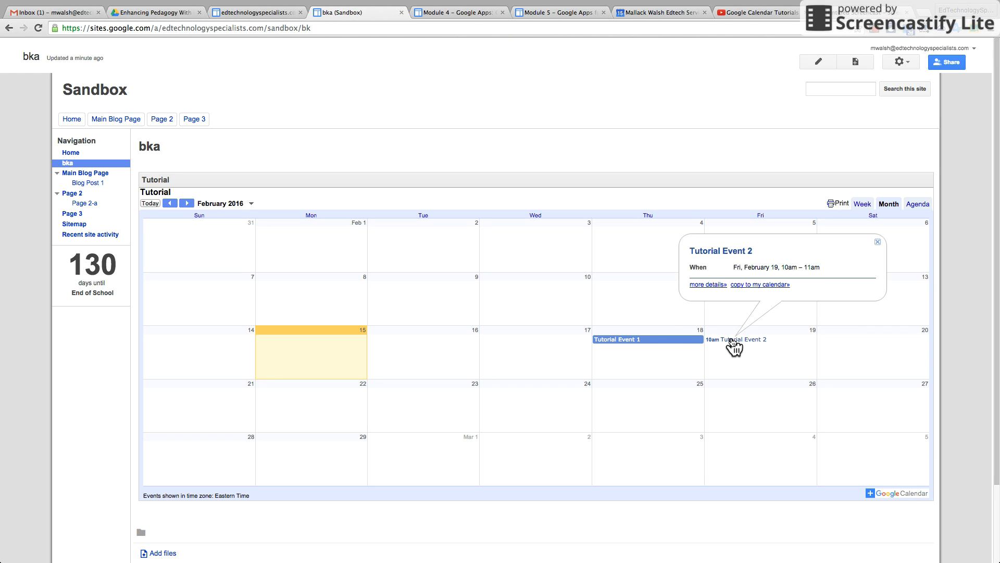
pyautogui.click(698, 286)
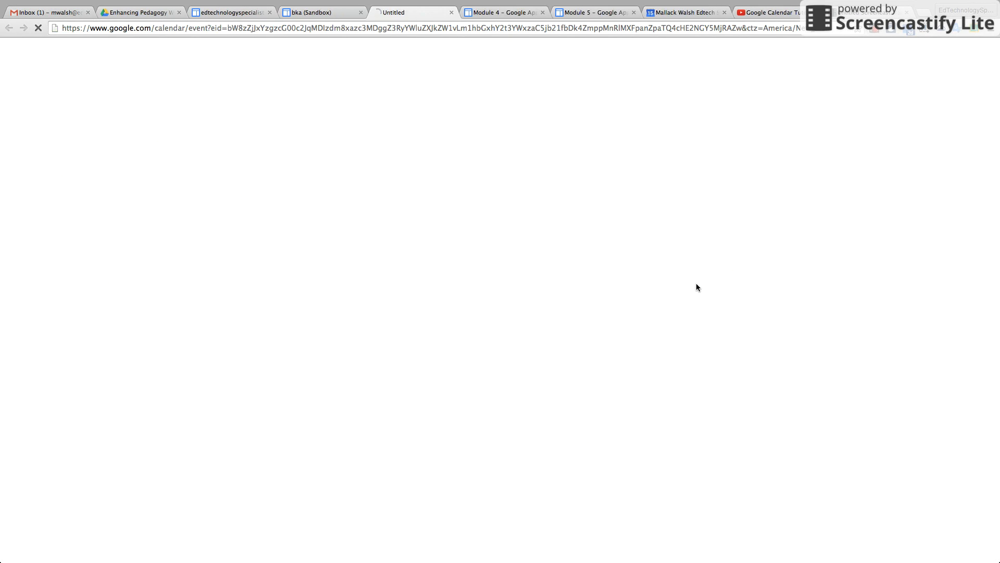
pyautogui.click(451, 13)
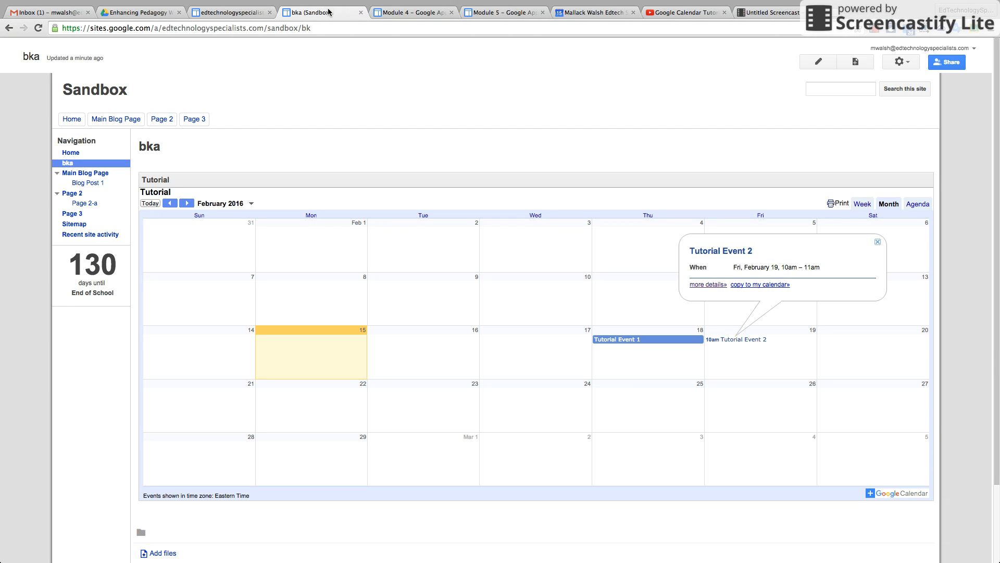
# - Close the Sandbox site and return to the Tutorial calendar's details in Google Calendar
pyautogui.click(360, 13)
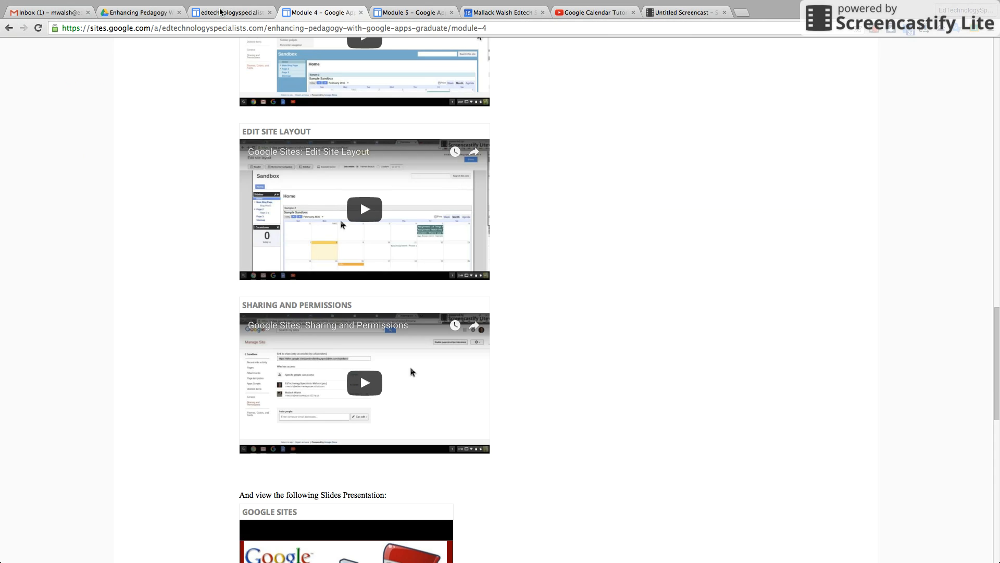
pyautogui.click(220, 11)
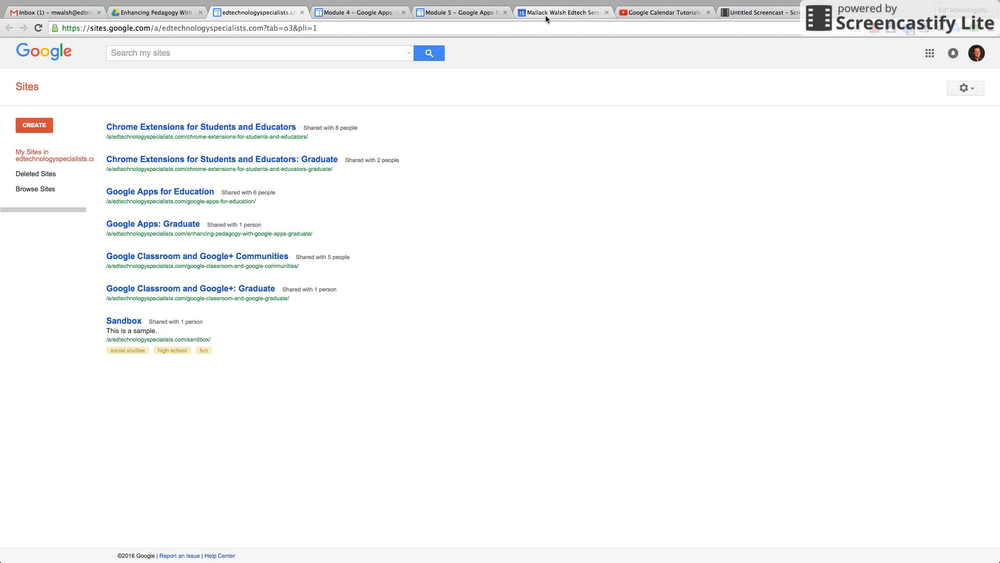
pyautogui.click(545, 15)
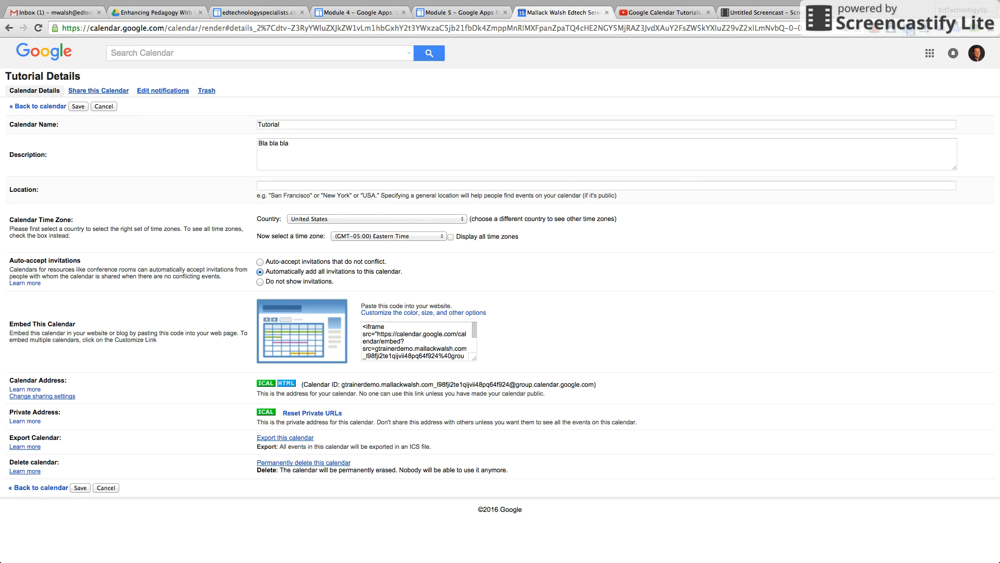
pyautogui.click(875, 31)
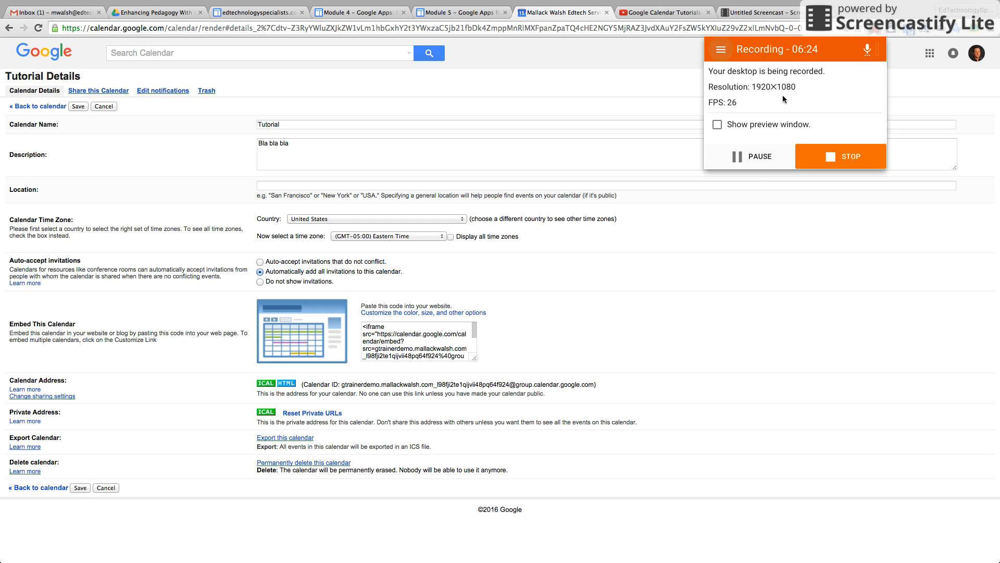
pyautogui.click(610, 332)
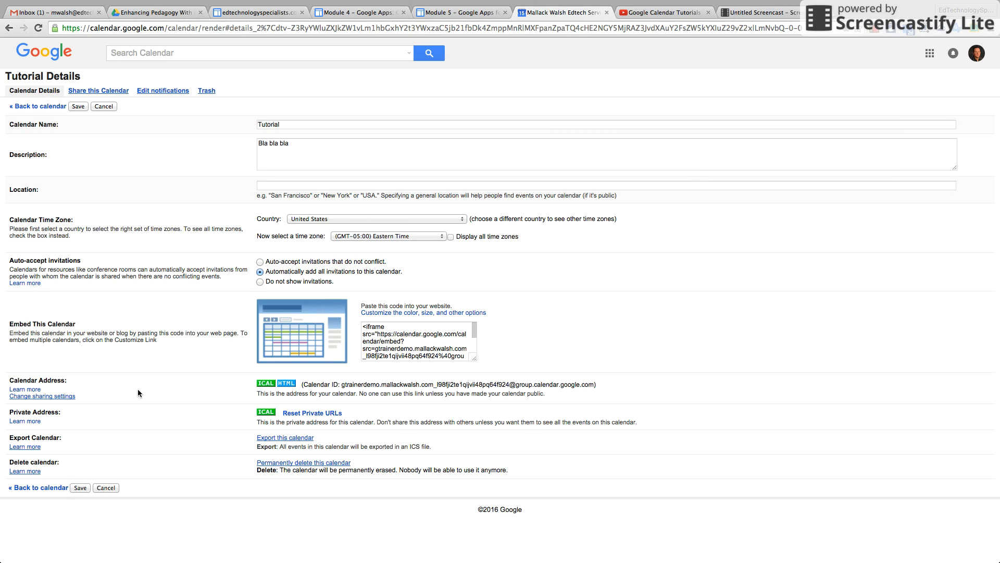
# - Copy the link address of the Tutorial calendar's public HTML page from its Calendar Address information
pyautogui.click(288, 385)
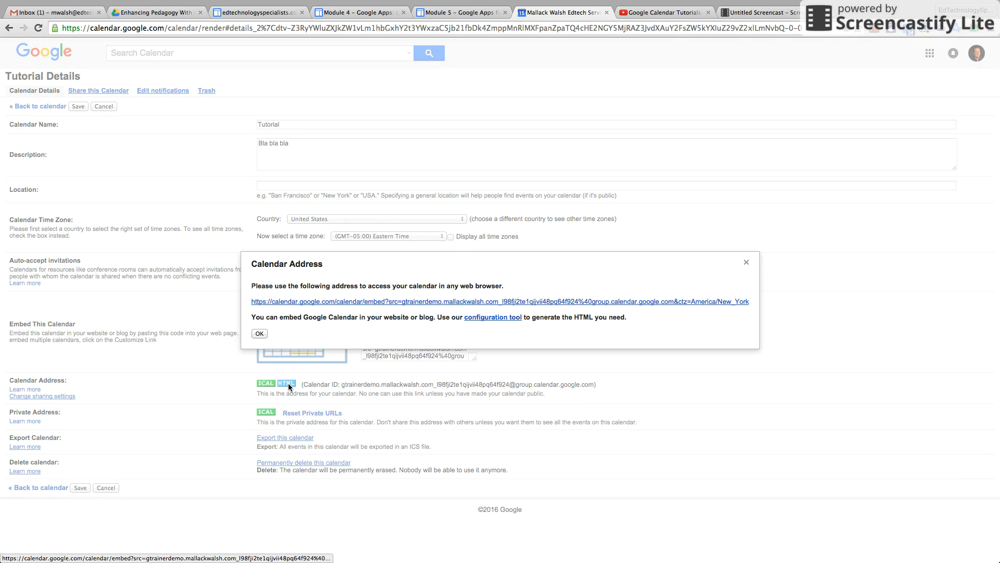
pyautogui.click(378, 302)
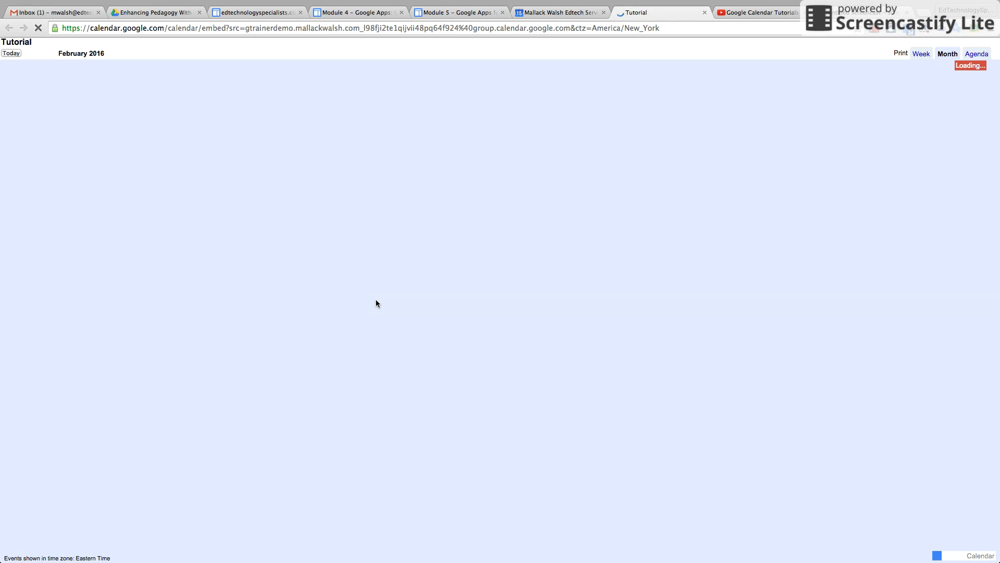
pyautogui.click(706, 12)
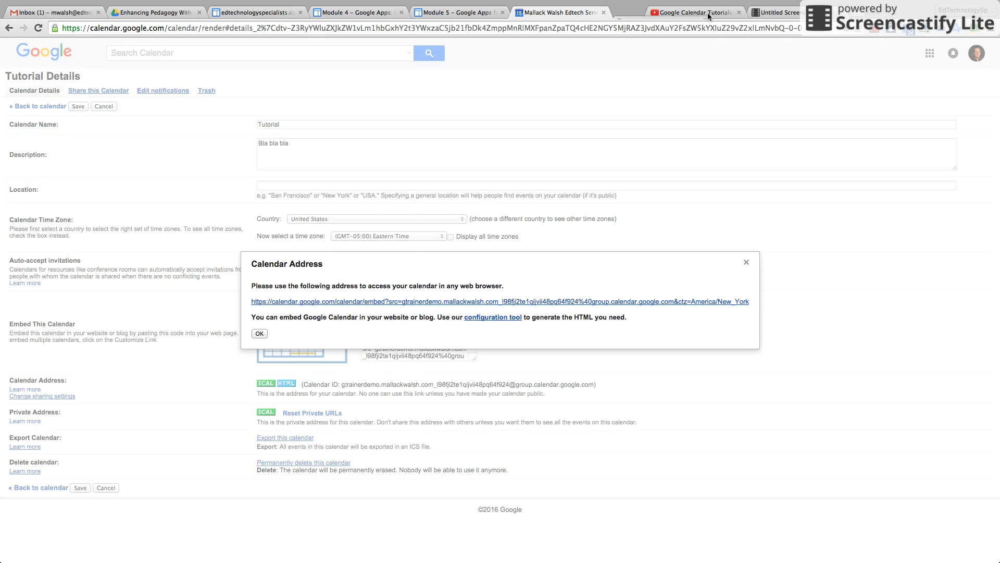
pyautogui.rightClick(377, 302)
pyautogui.hotkey('ctrl', 'c')
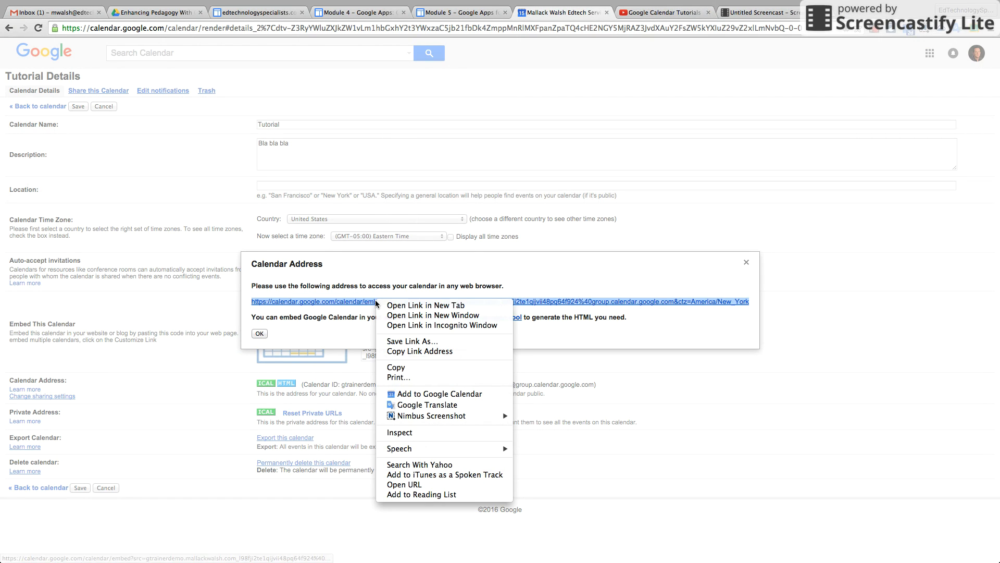
pyautogui.click(417, 349)
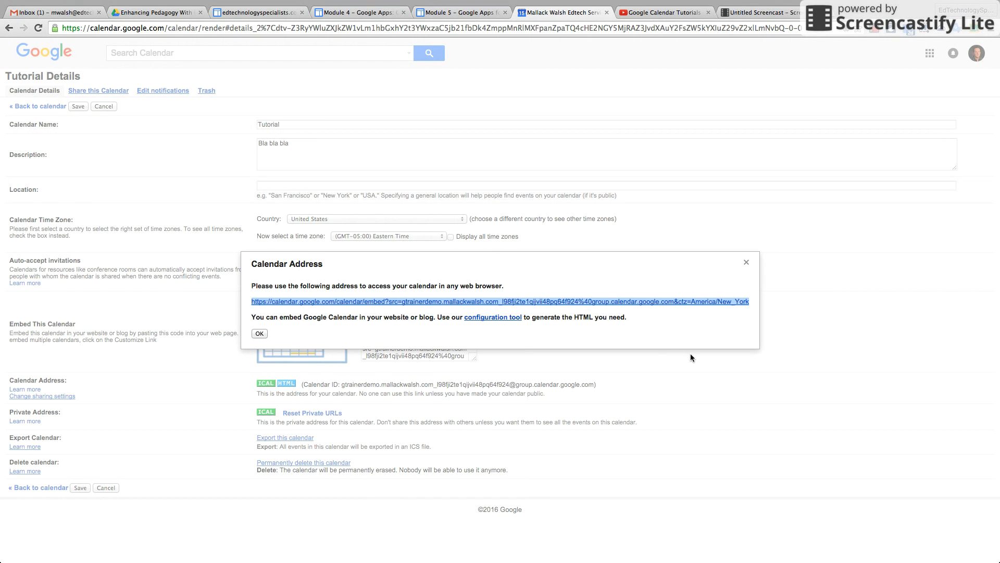
pyautogui.click(261, 333)
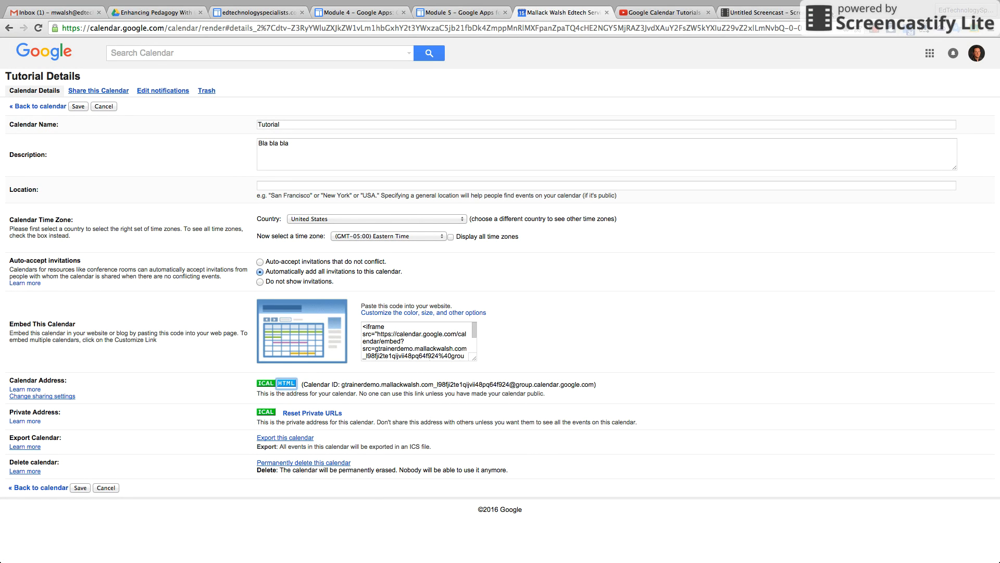
# - Load the copied public calendar address in a new browser tab
pyautogui.click(828, 12)
pyautogui.rightClick(430, 27)
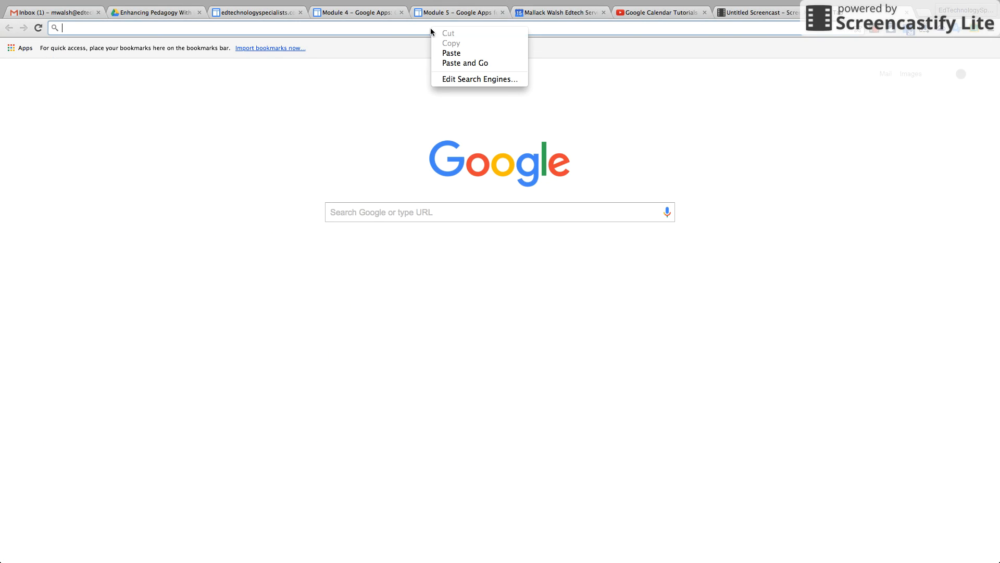
pyautogui.click(465, 62)
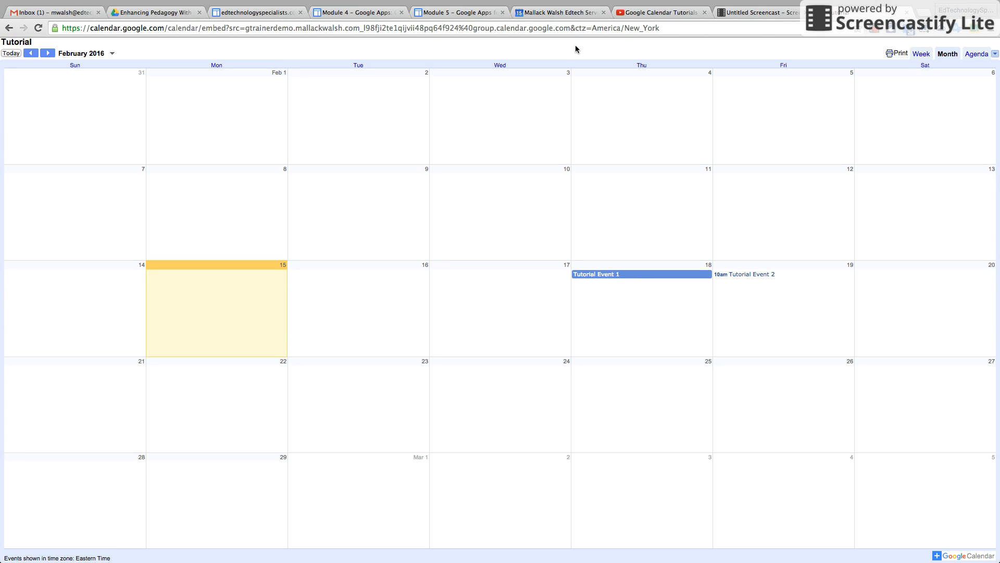
# - Return to the Tutorial calendar's details and open its sharing settings
pyautogui.click(558, 14)
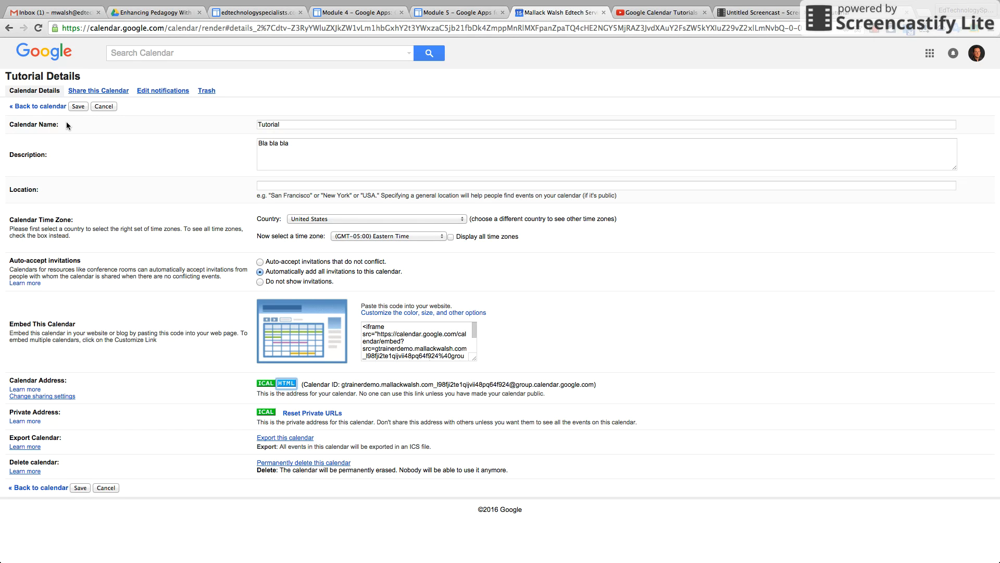
pyautogui.click(104, 92)
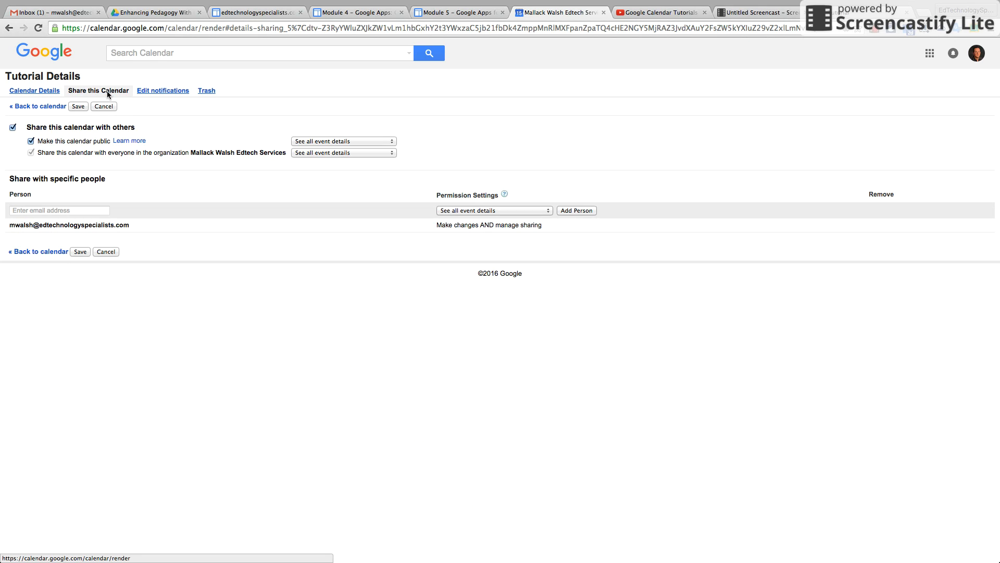